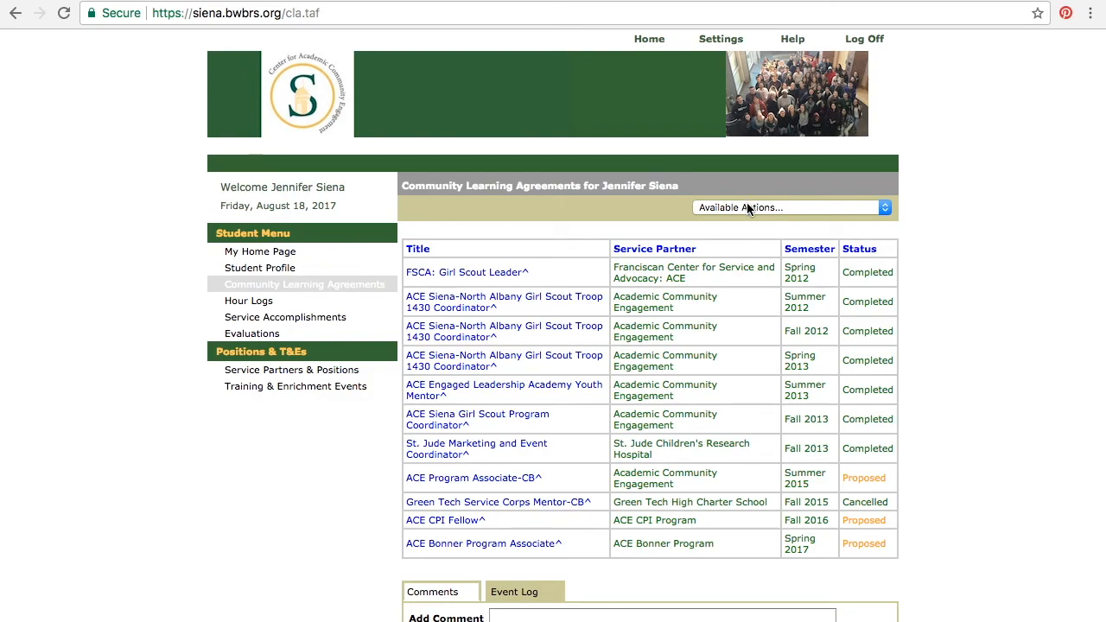
Step: Start a new Community Learning Agreement for the Summer 2017 ACE CPI Fellow position
click(748, 207)
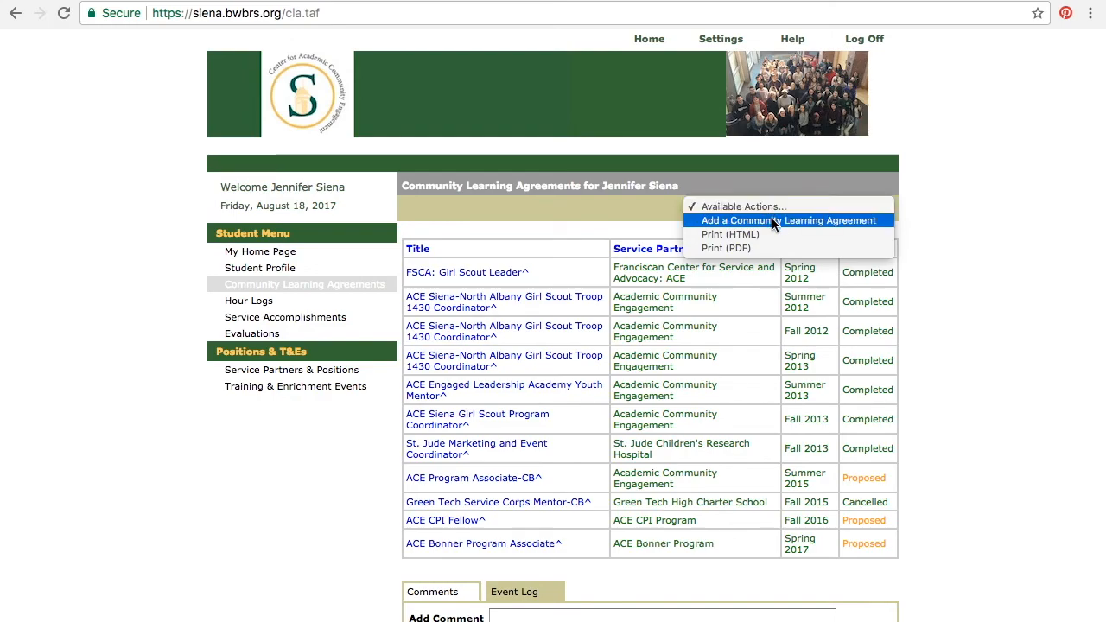
click(775, 221)
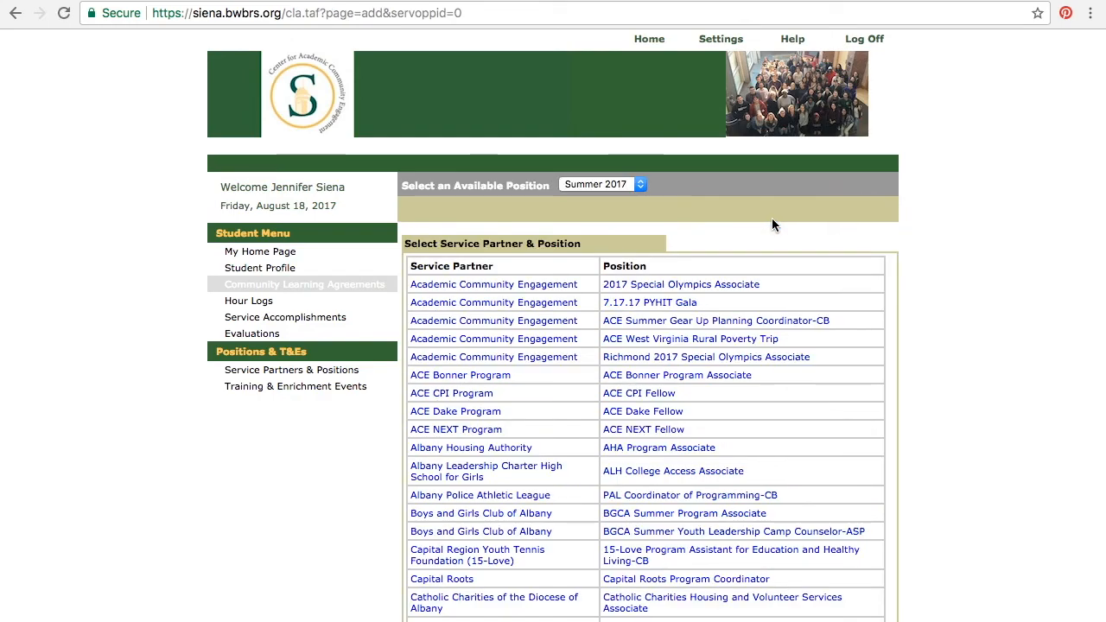
scroll(826, 344, down, 1)
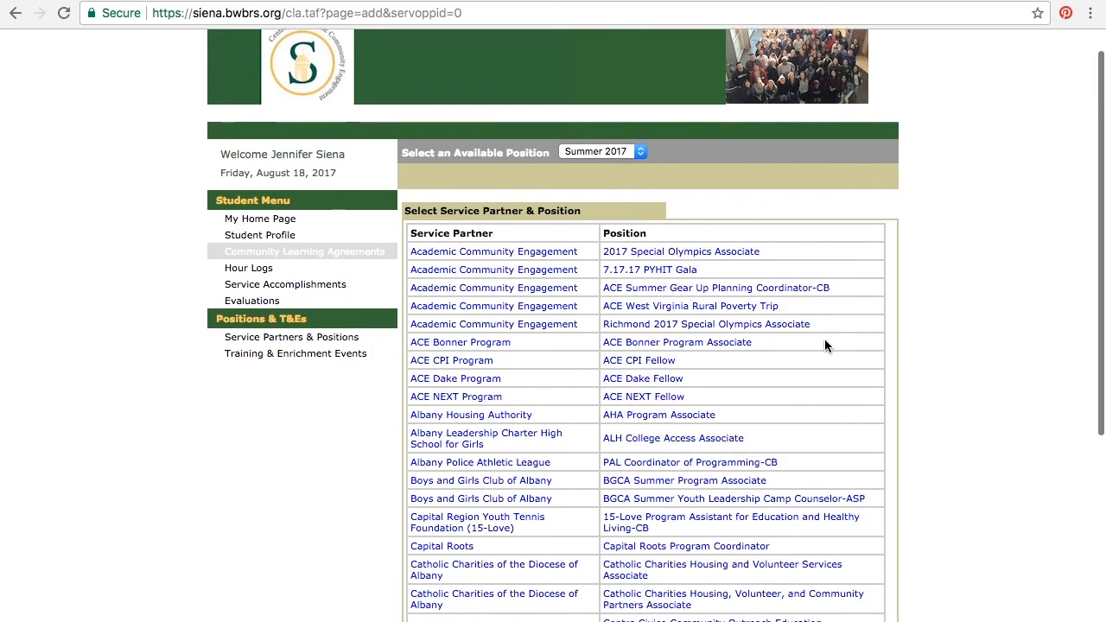
scroll(826, 346, down, 1)
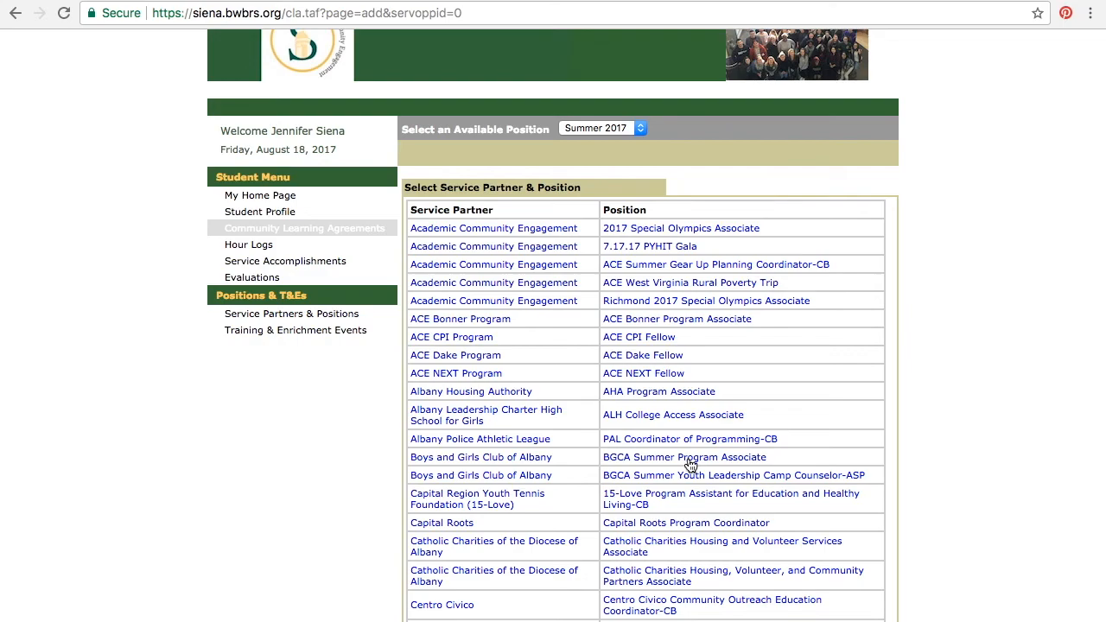
scroll(692, 449, up, 1)
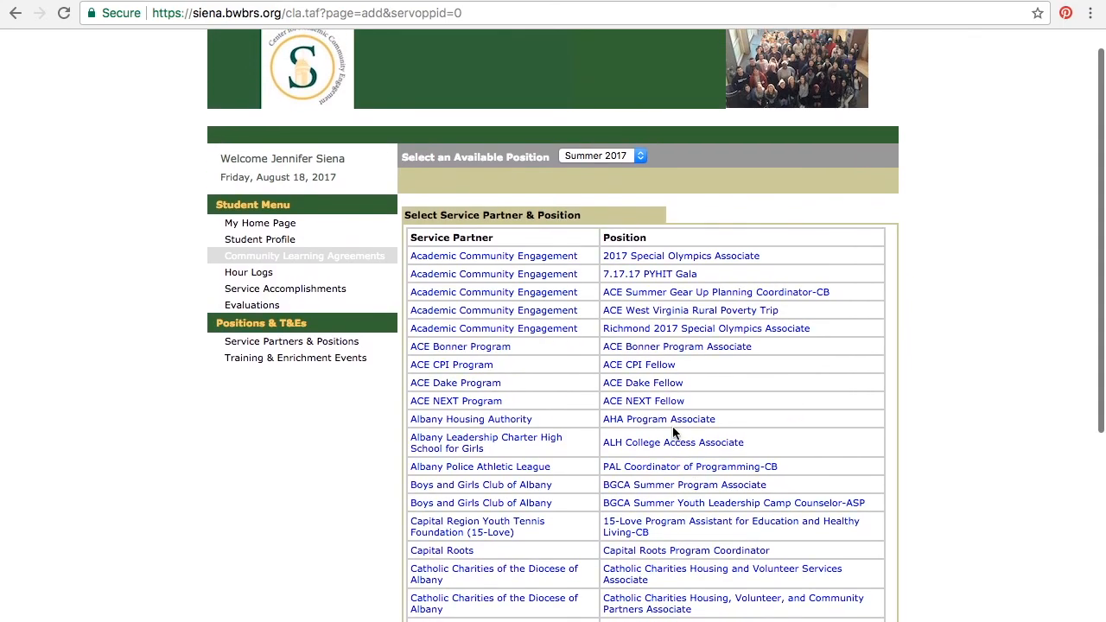
click(650, 370)
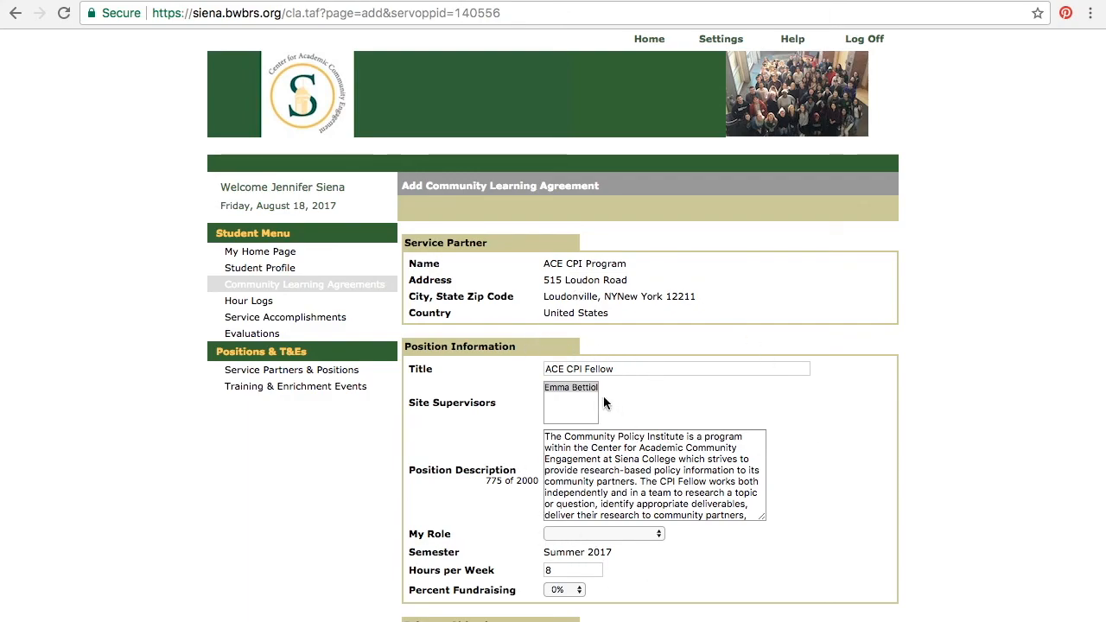
Step: Select the listed site supervisor and set My Role to Site/Project Coordinator
click(579, 387)
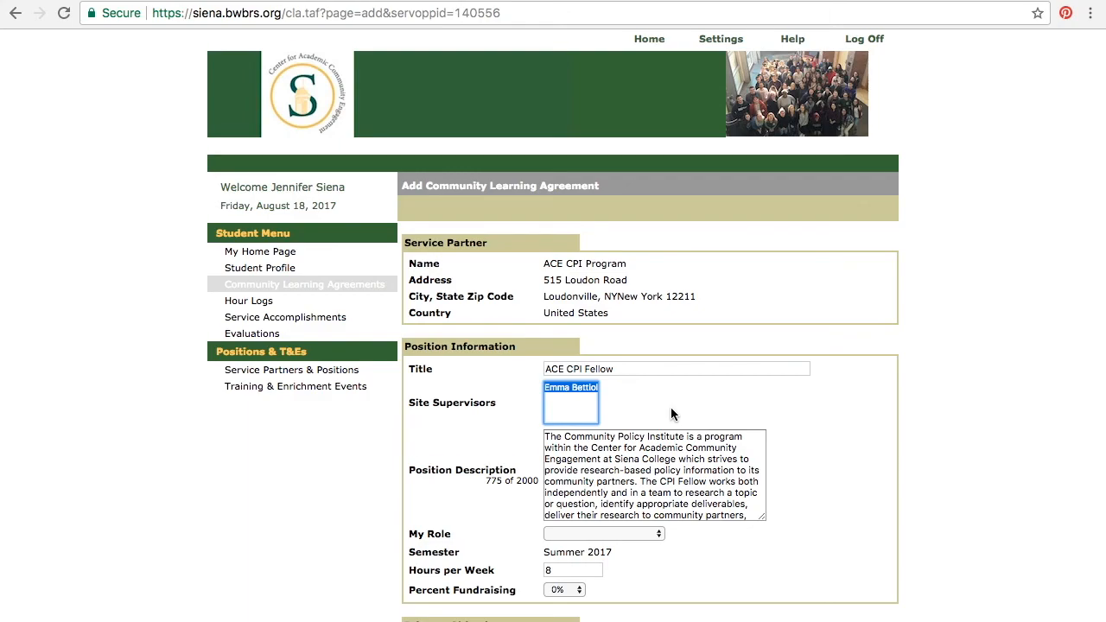
scroll(673, 415, down, 5)
scroll(671, 408, down, 5)
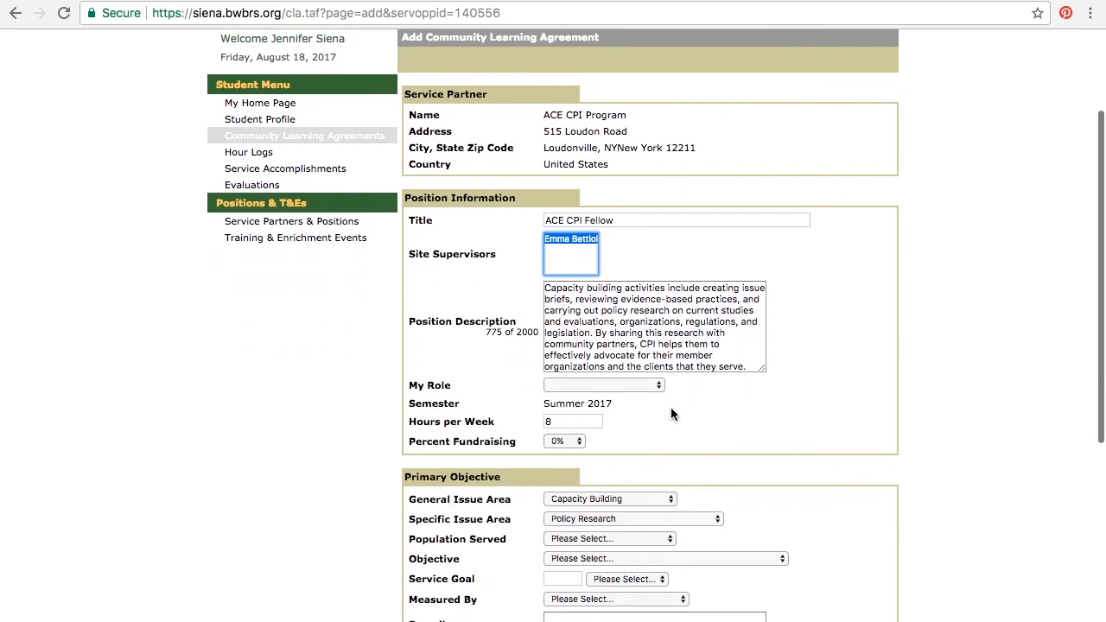
click(646, 352)
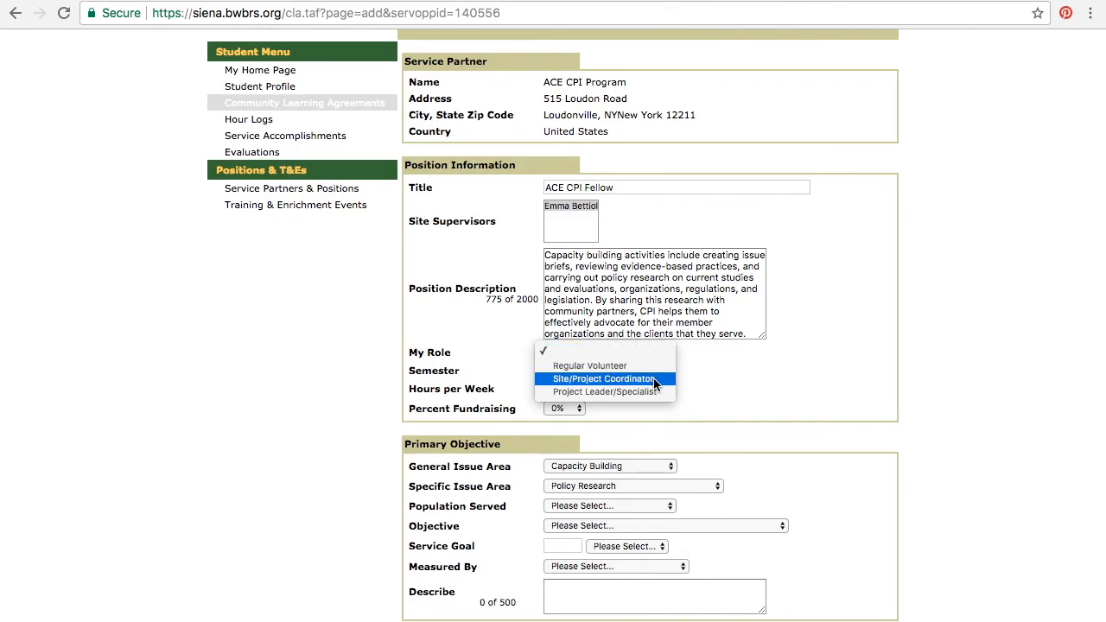
click(655, 381)
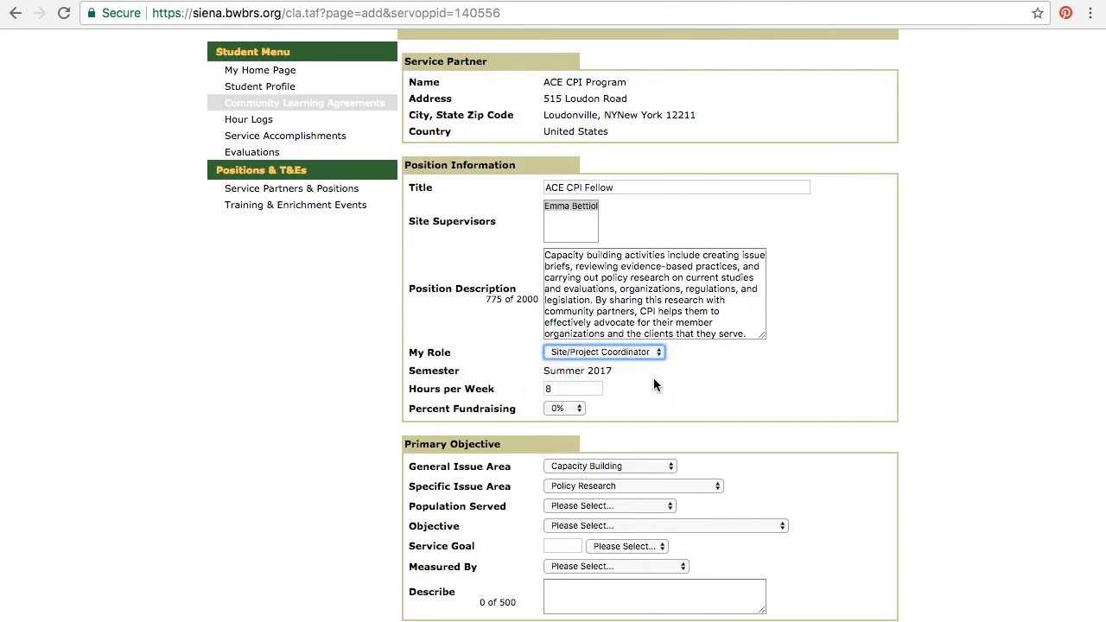
Step: Enter 8 as the Hours per Week in the position information
click(557, 389)
text(8)
double_click(556, 390)
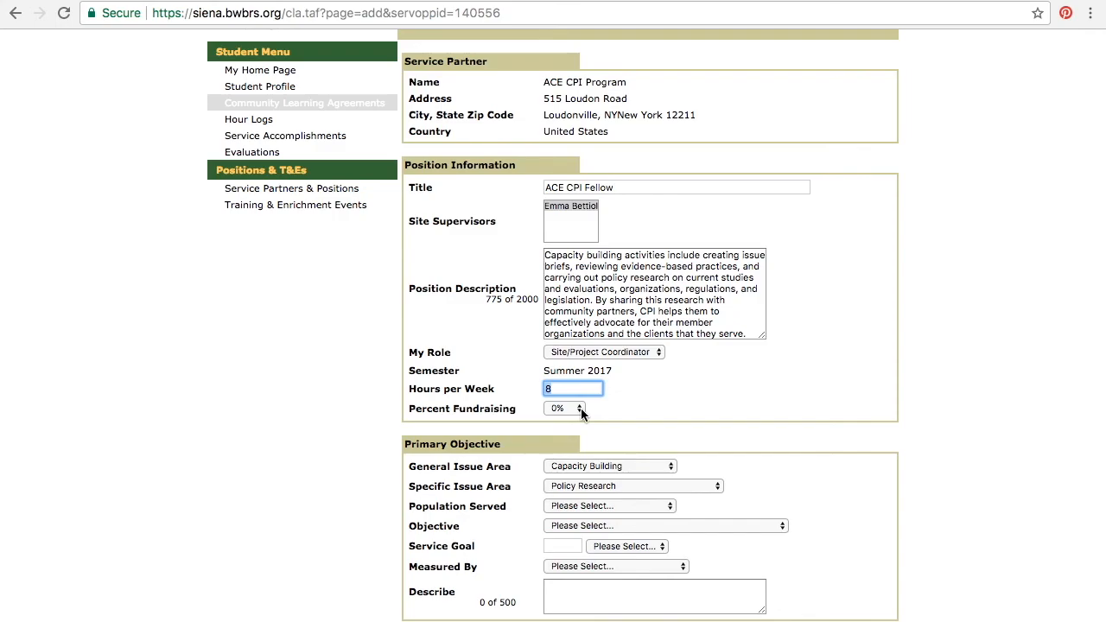
click(608, 421)
Step: Choose Capacity Building as the primary objective's general issue area and Policy Research as its specific issue area
scroll(614, 436, down, 5)
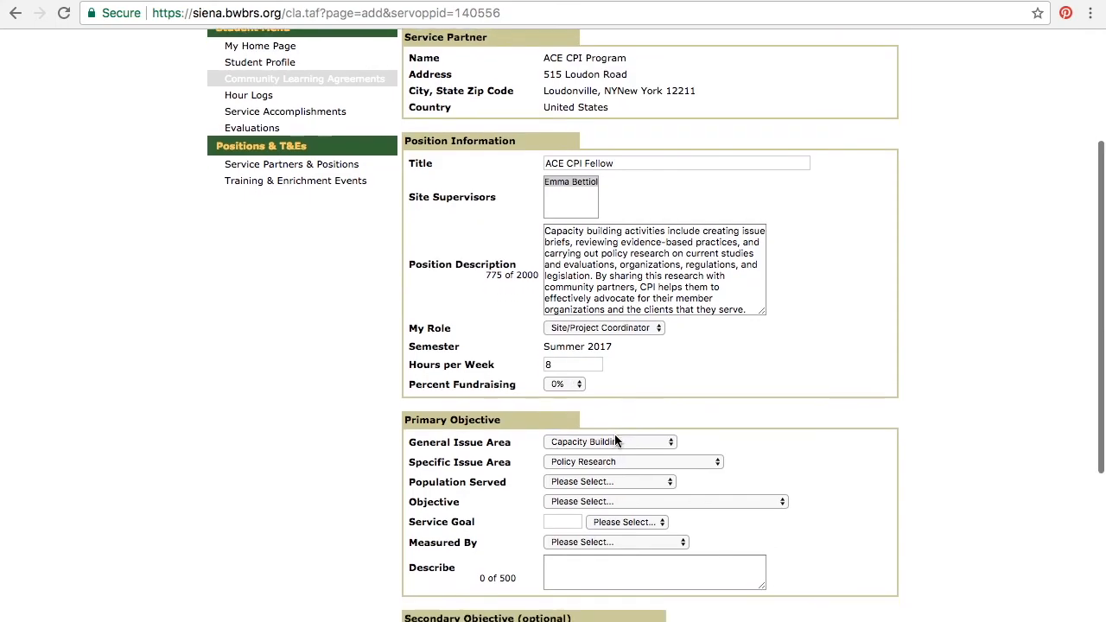
scroll(614, 441, down, 2)
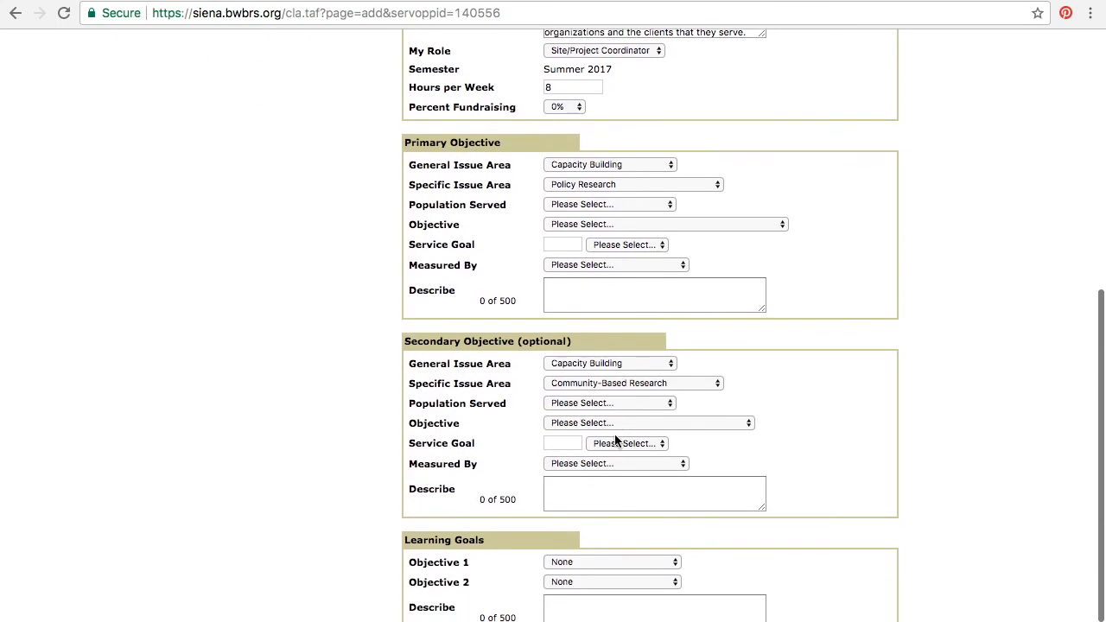
scroll(696, 342, up, 1)
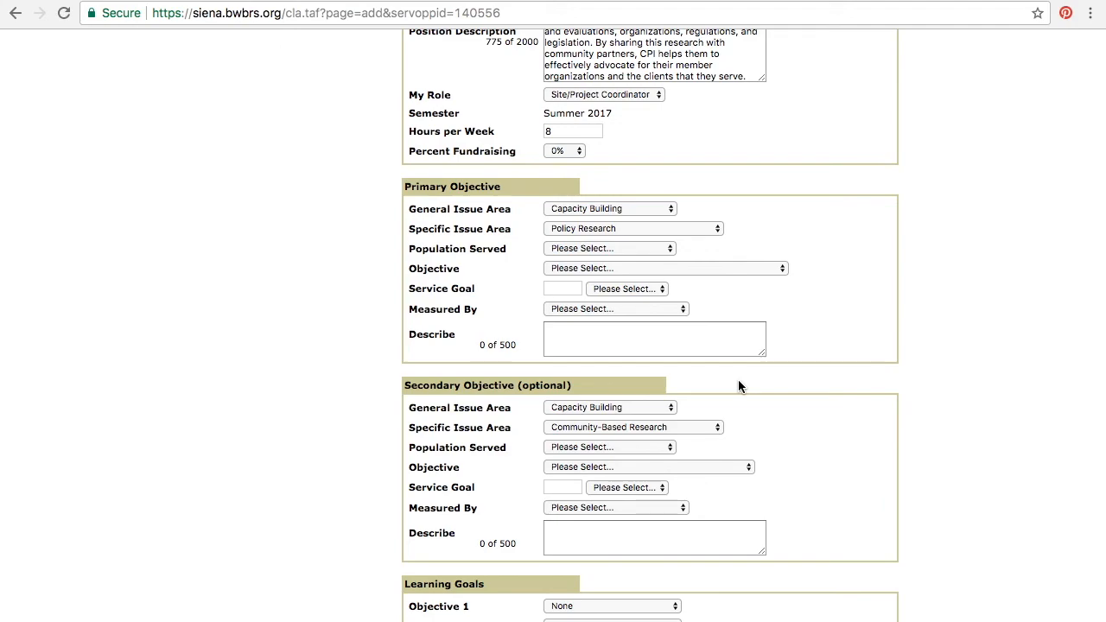
click(655, 207)
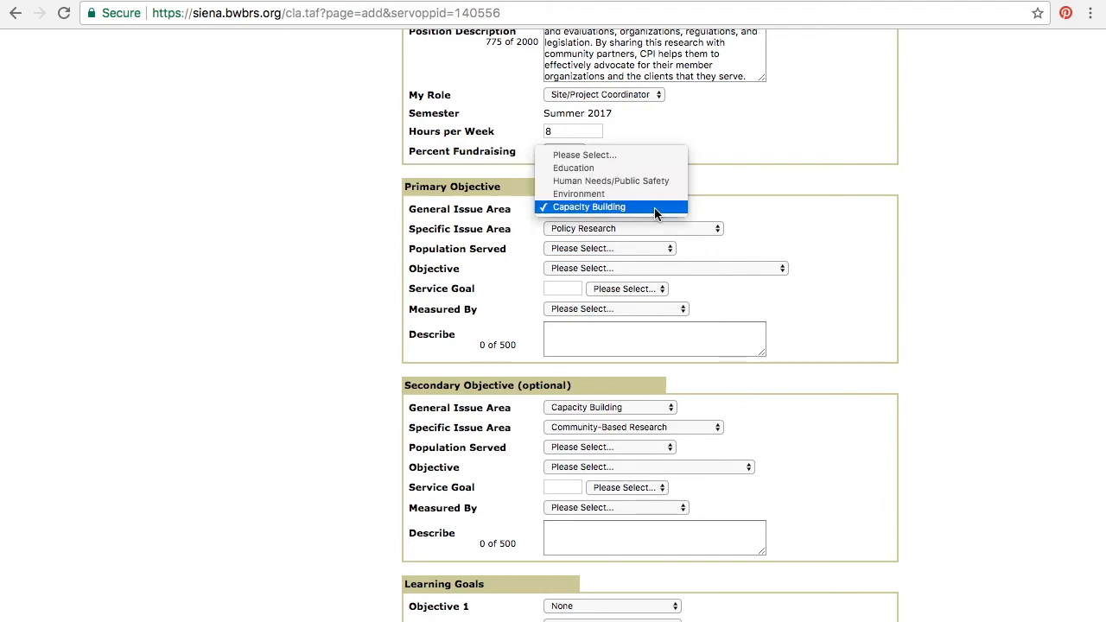
click(605, 208)
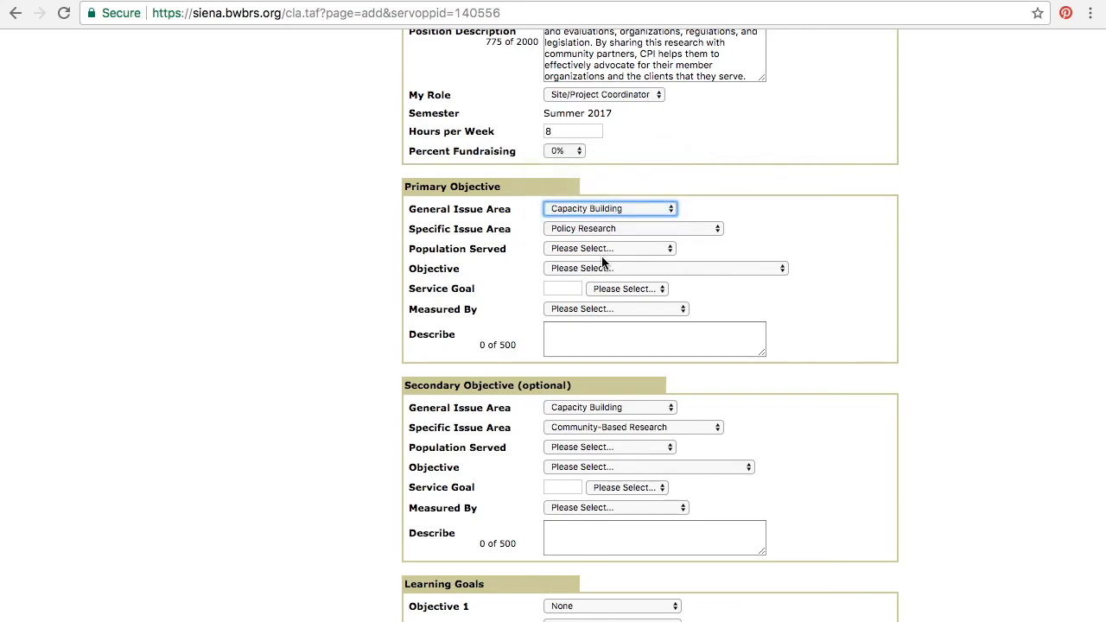
click(612, 228)
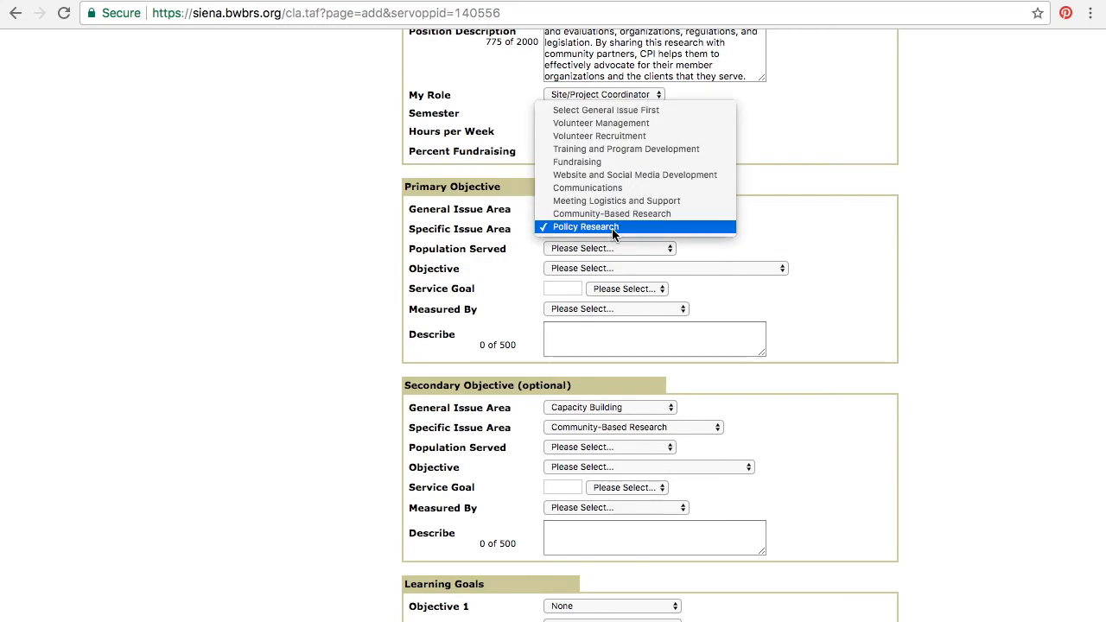
click(759, 215)
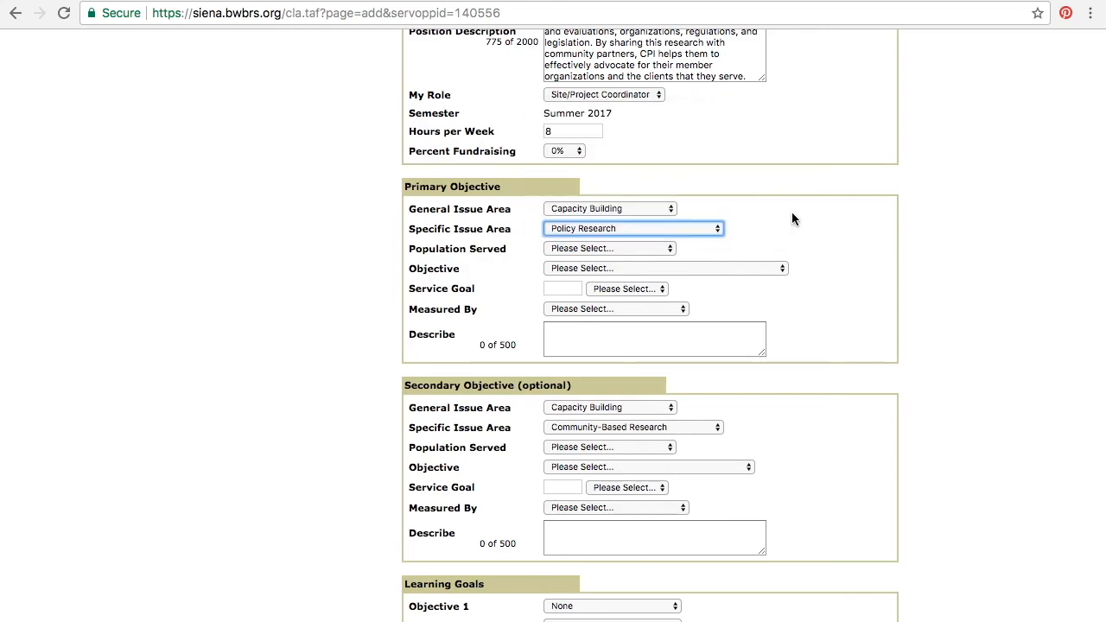
click(640, 229)
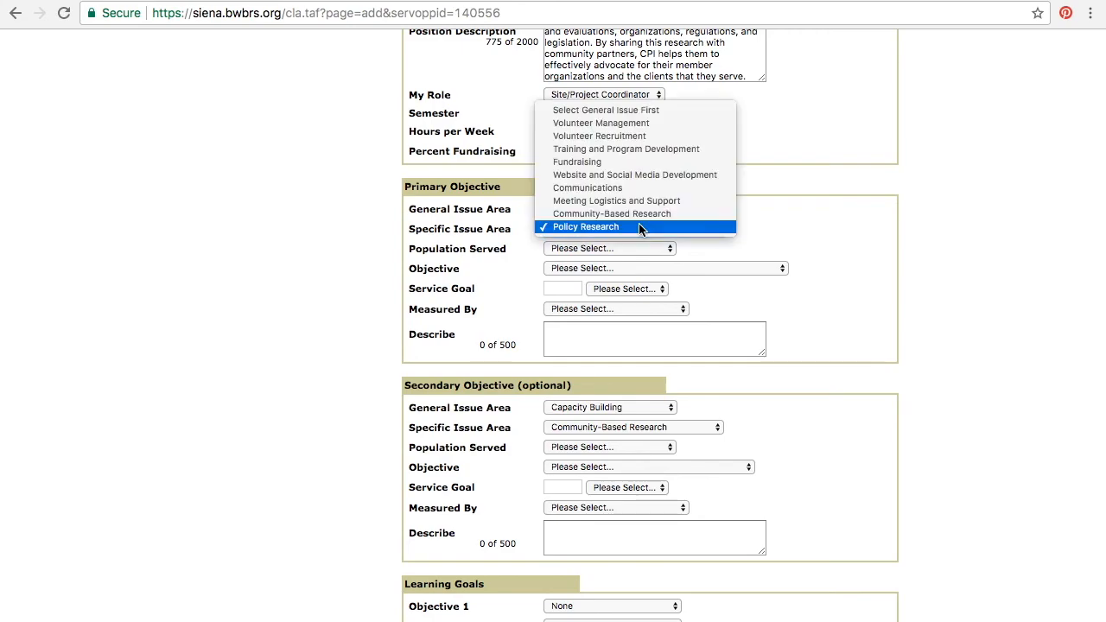
click(640, 227)
Step: Set the primary objective's Population Served to Community and its Objective to Create issue briefs
click(622, 249)
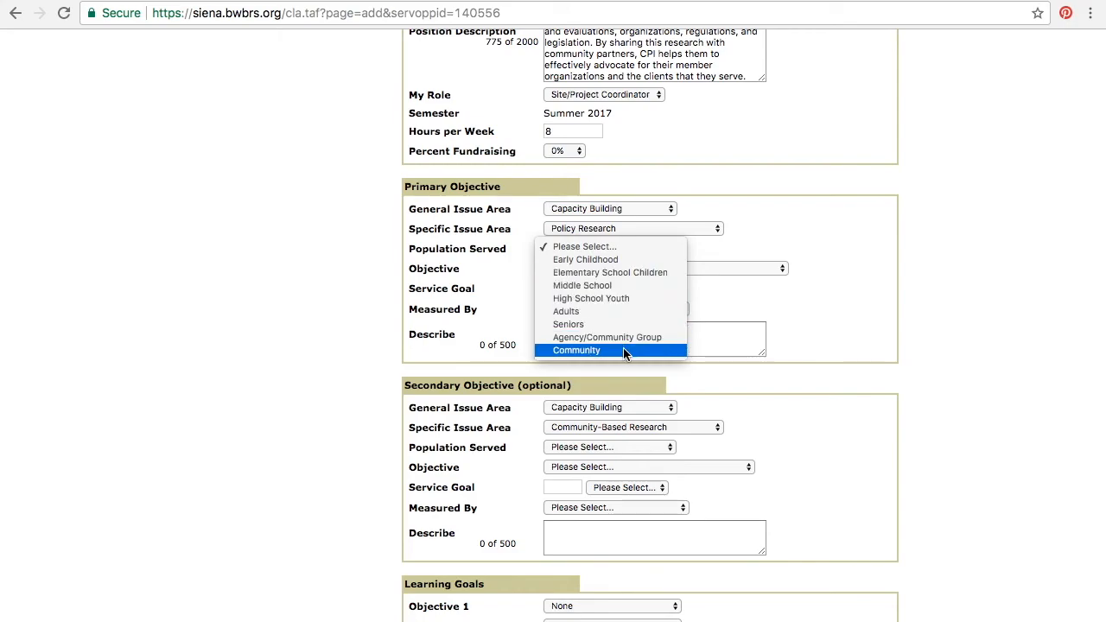
click(623, 350)
click(623, 269)
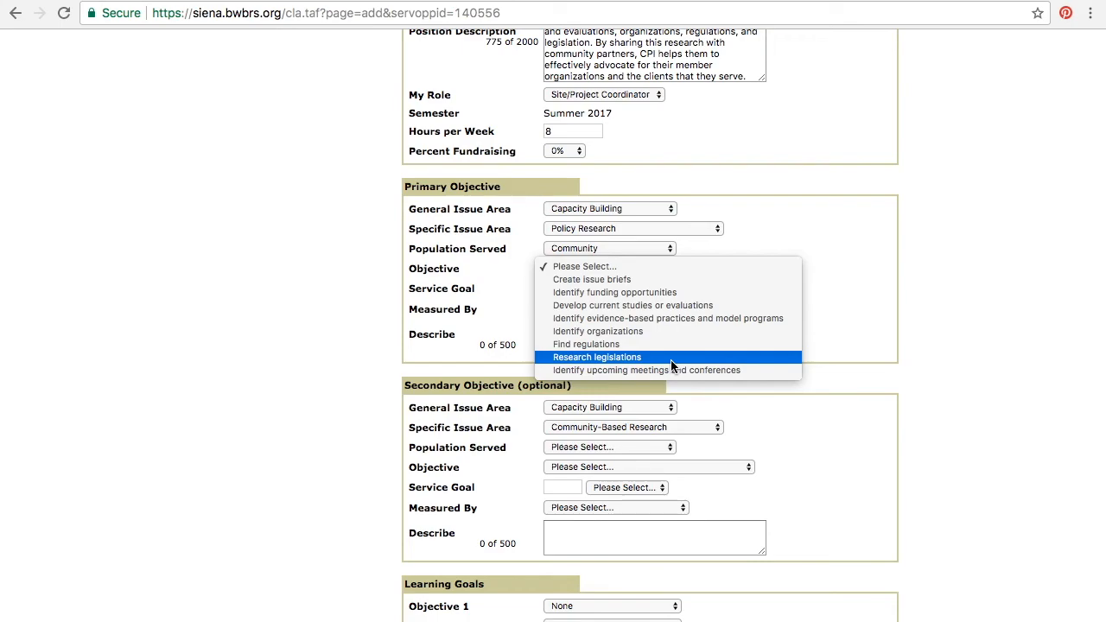
click(662, 284)
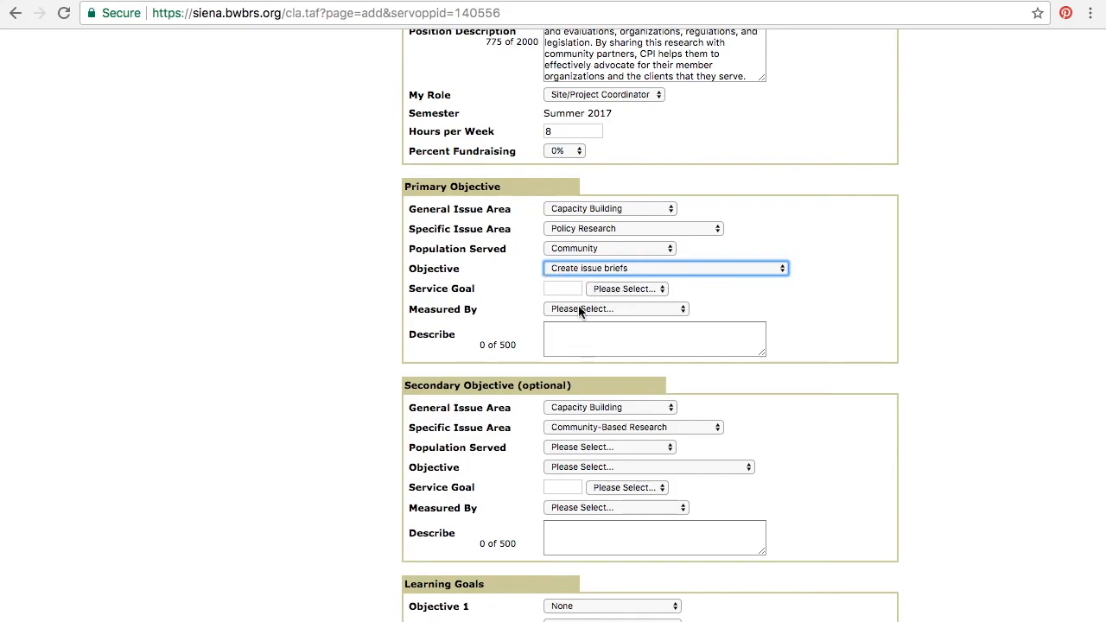
Step: Set the primary objective's service goal to 150 Hours, measured by Students' Observations
click(604, 292)
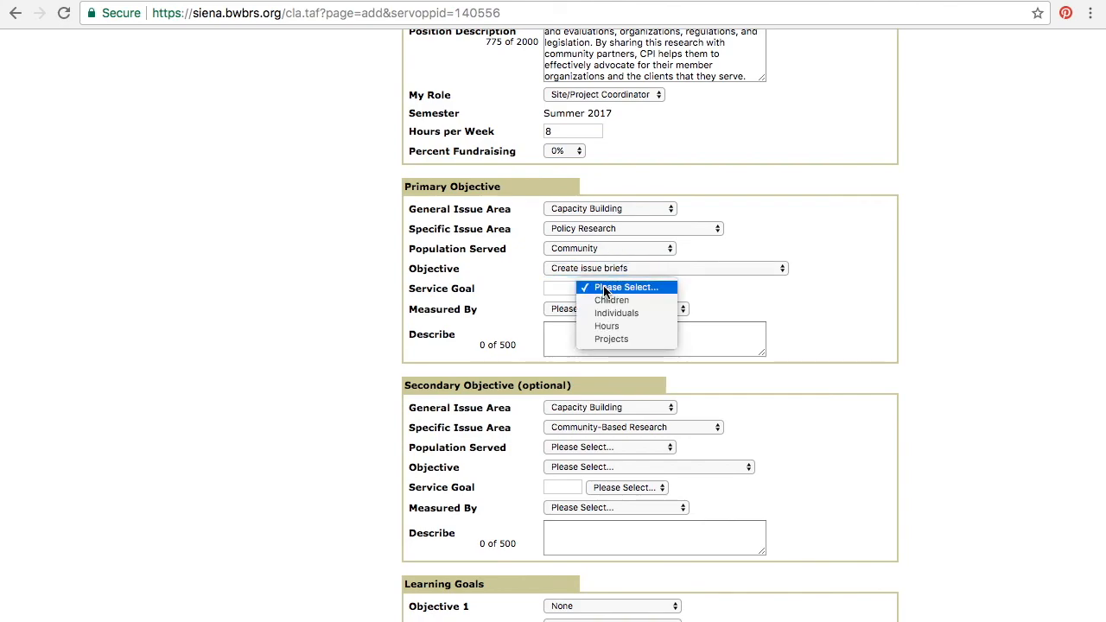
click(643, 327)
click(555, 288)
text(150)
click(731, 294)
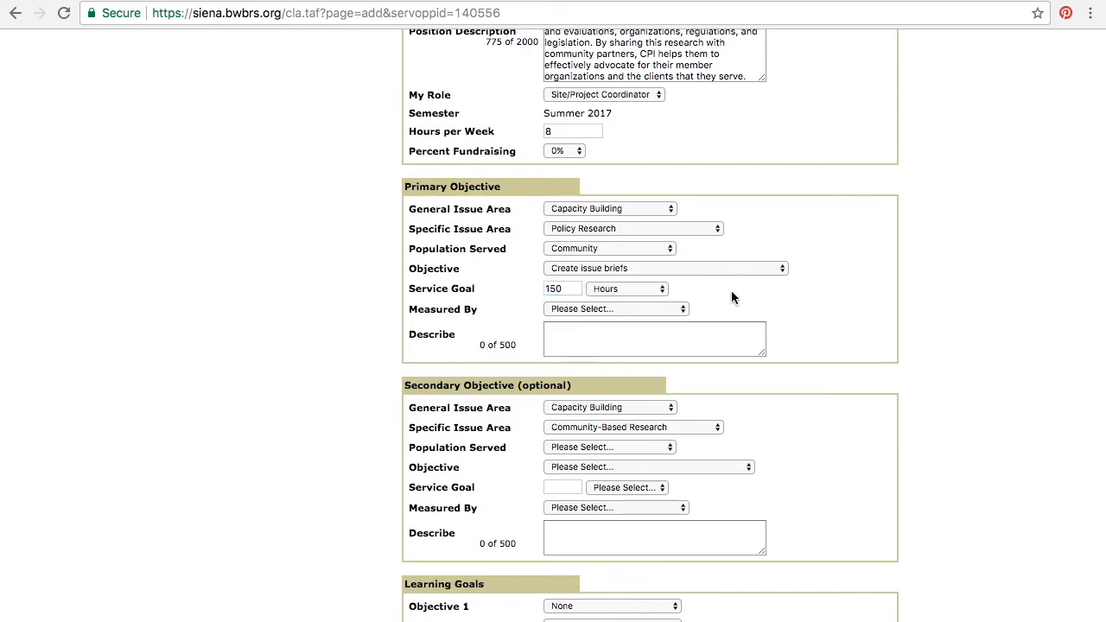
click(667, 308)
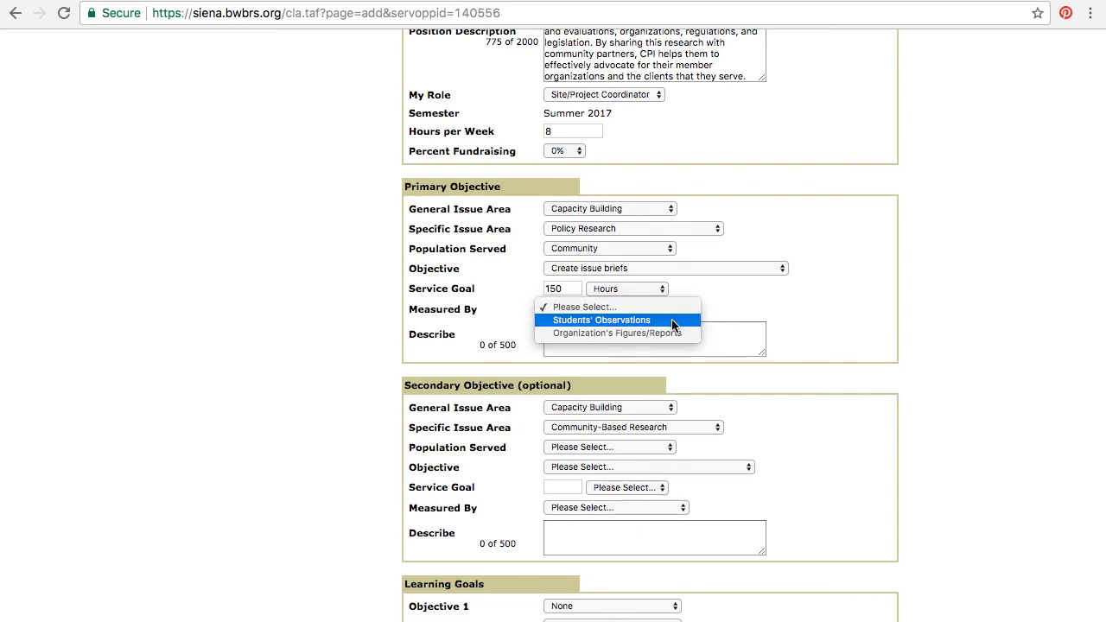
click(673, 321)
Step: Enlarge the primary objective's Describe box and enter "This semester I will be a CPI Fellow."
click(676, 334)
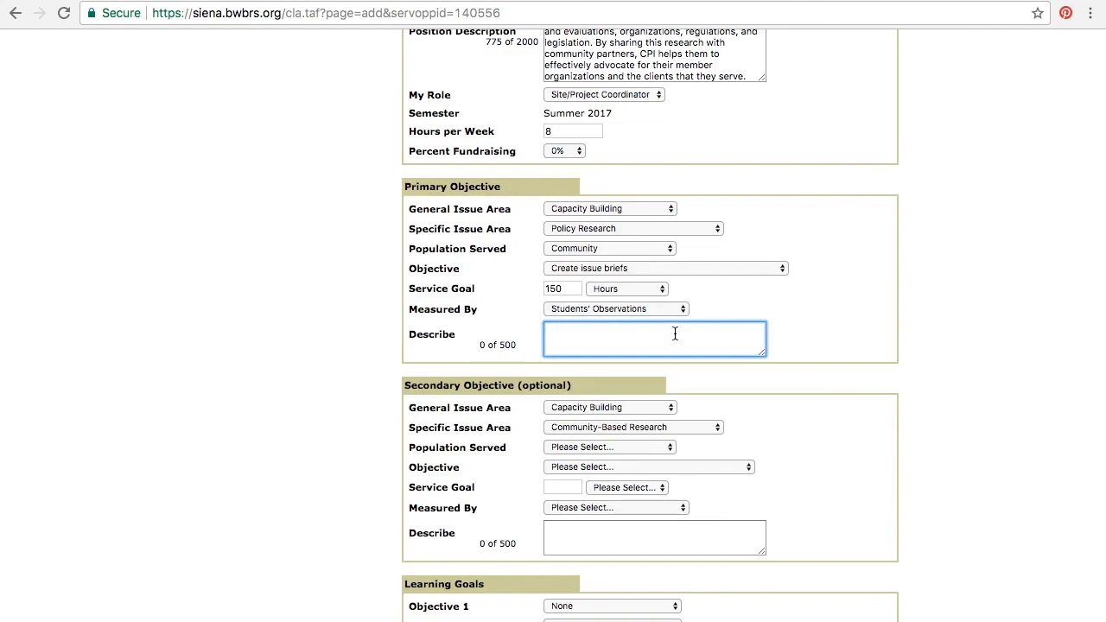
drag(762, 352, 802, 403)
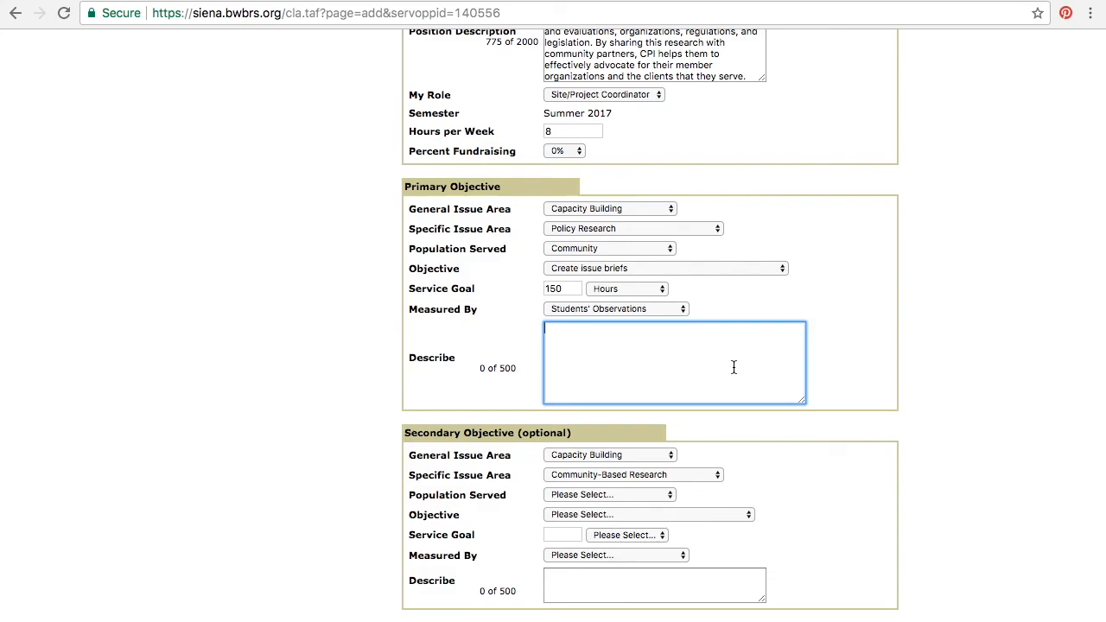
text(This semester I will be a CPI Fellow.)
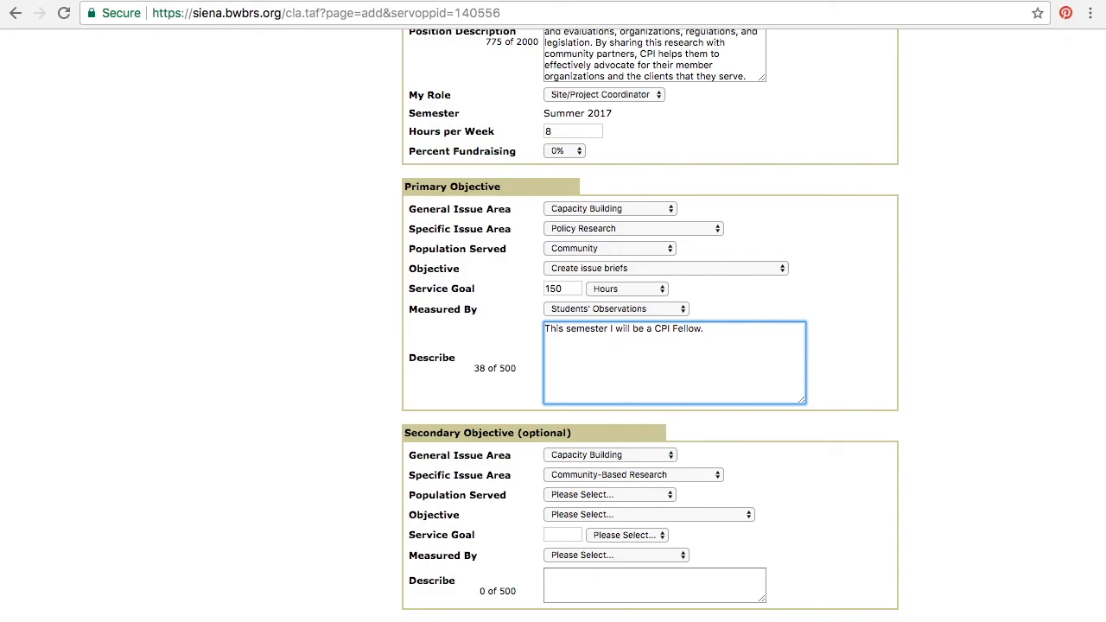
Step: Continue the description with "I will be researching policy and issues around the minimum wage increase and how it affects afterschool programs."
text(I will be researching policy and issues )
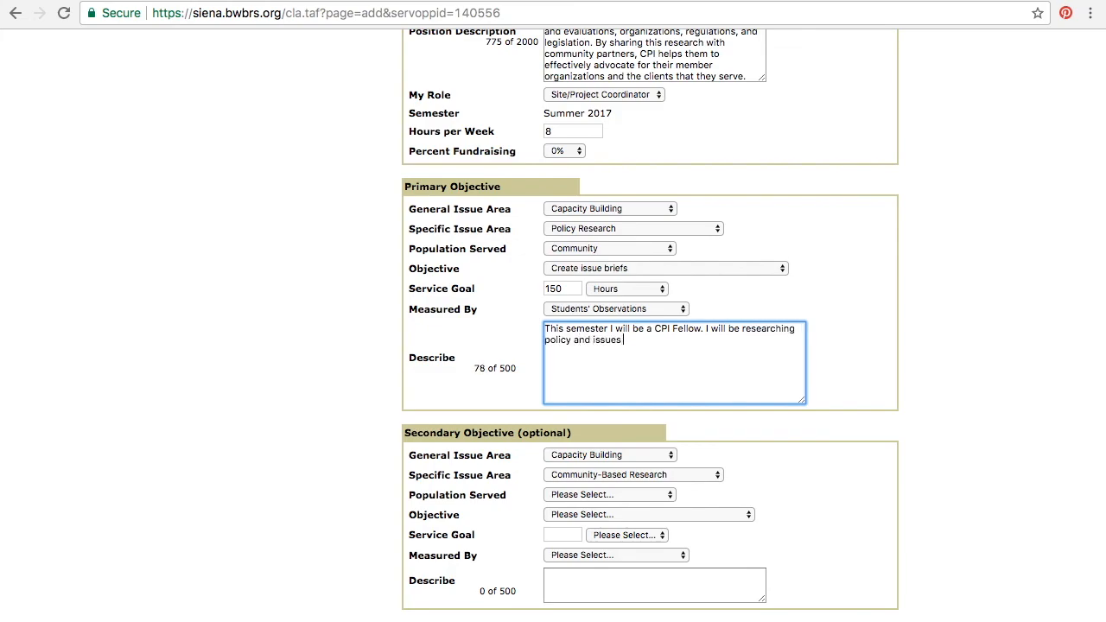
text(around the minimum wage inc)
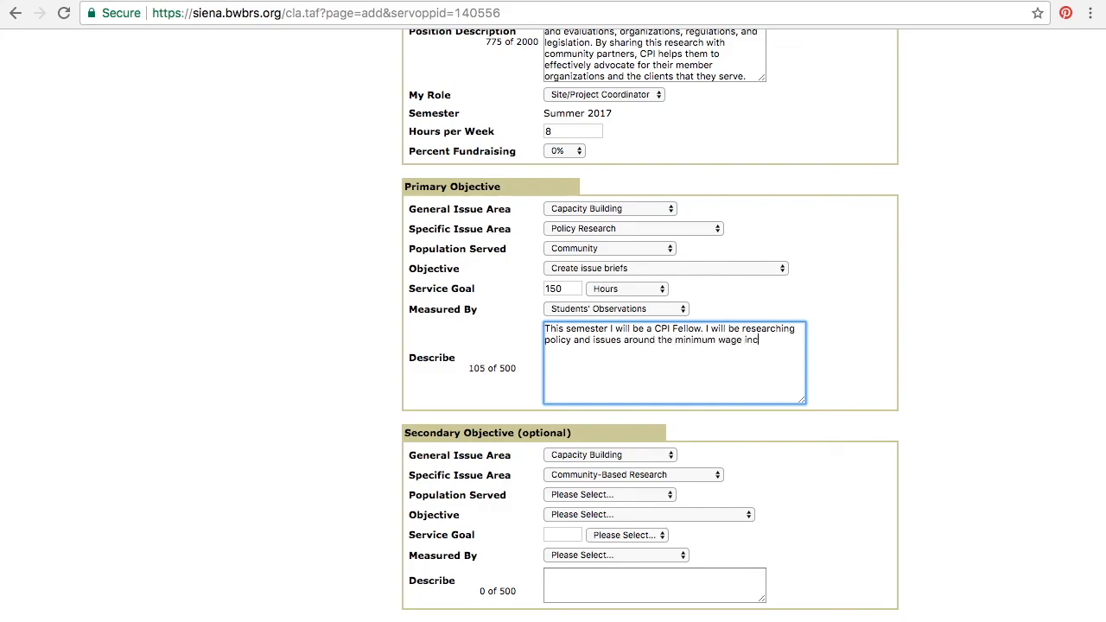
text(rease and how it affects aftersc)
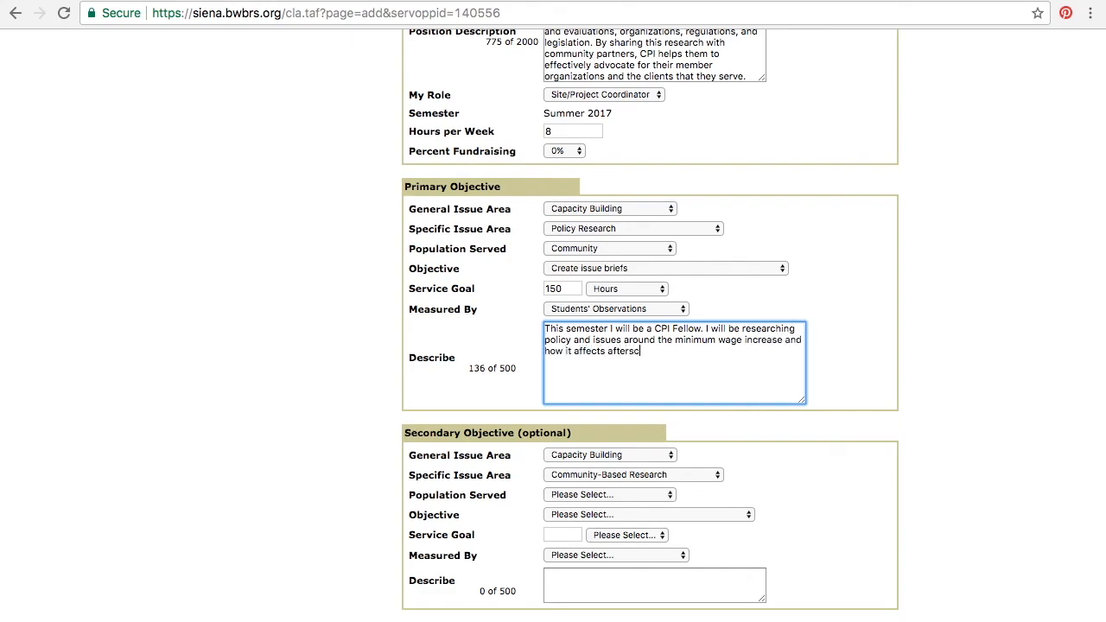
text(hool programs.)
Step: Add "This will benefit the community" at the end of the primary objective's description
text(Th)
key(BackSpace)
text(his will benefit )
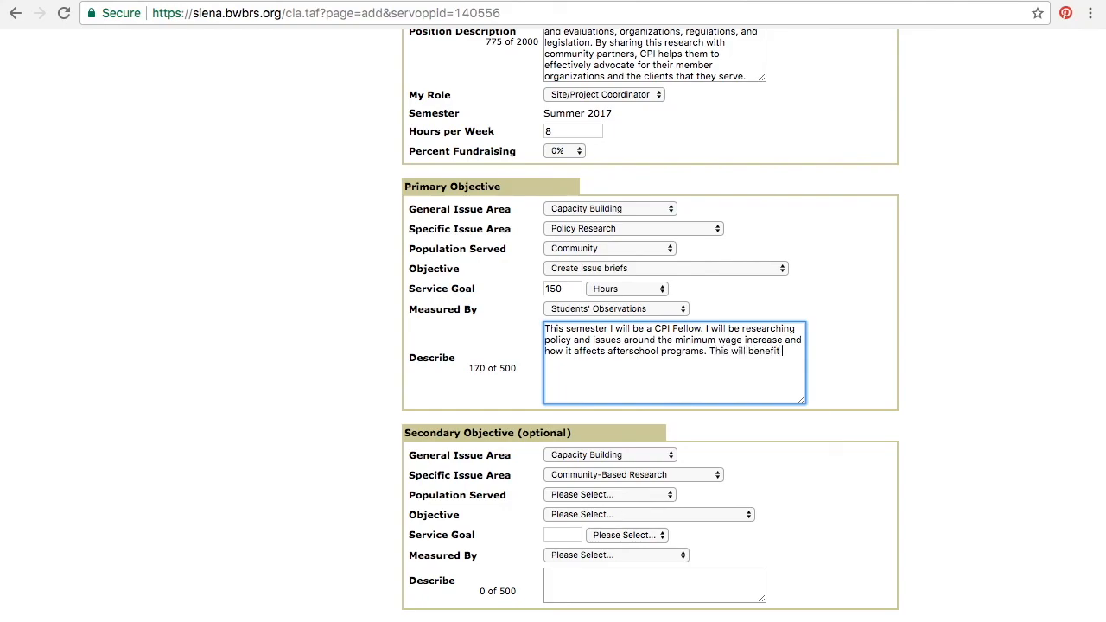
text(the community)
click(918, 368)
Step: Set the learning goals to Public Speaking for Objective 1 and Communication for Objective 2
scroll(918, 368, down, 1)
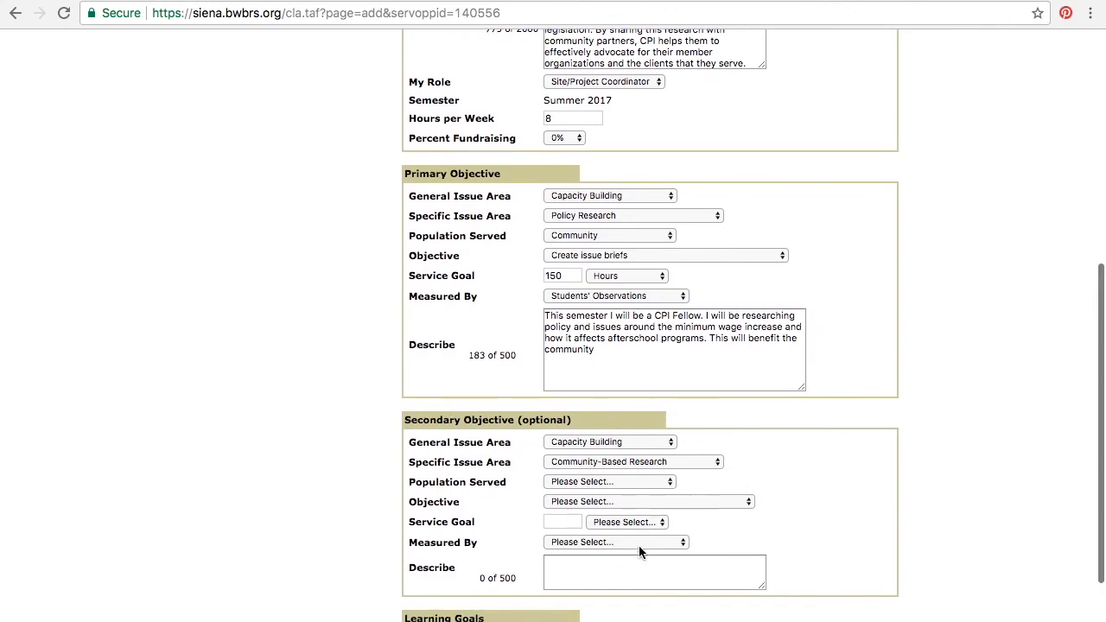
scroll(640, 551, down, 4)
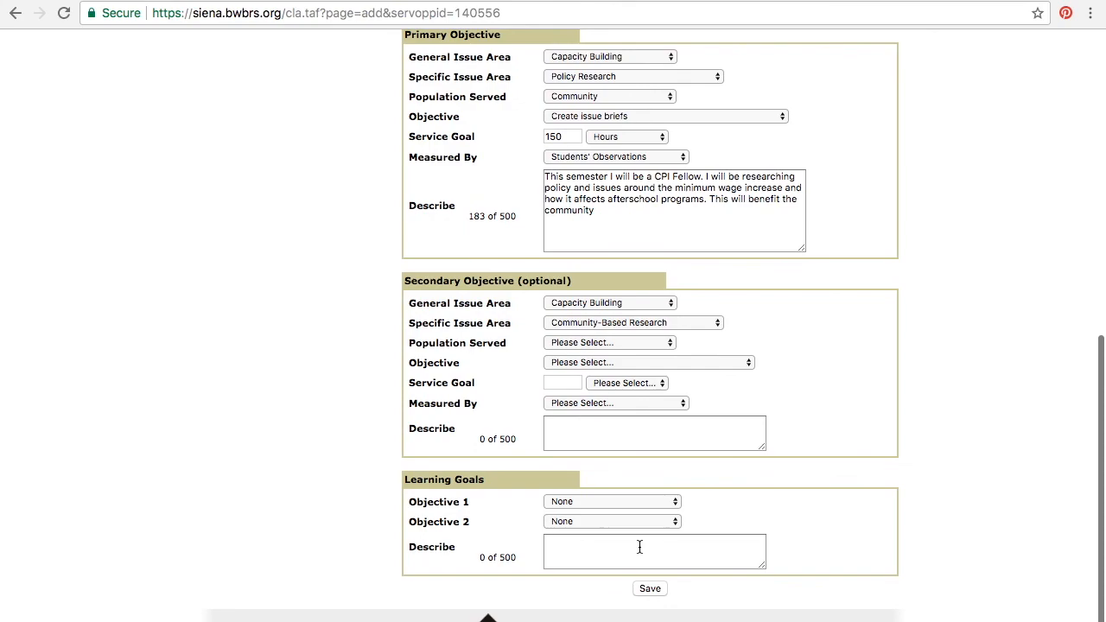
click(642, 500)
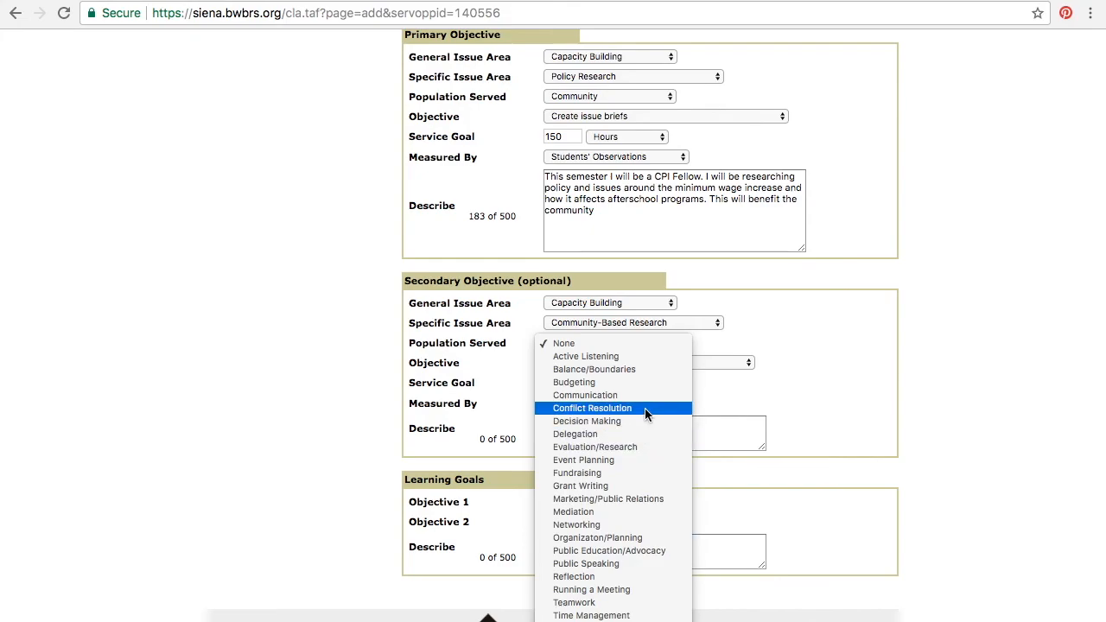
click(615, 563)
click(610, 523)
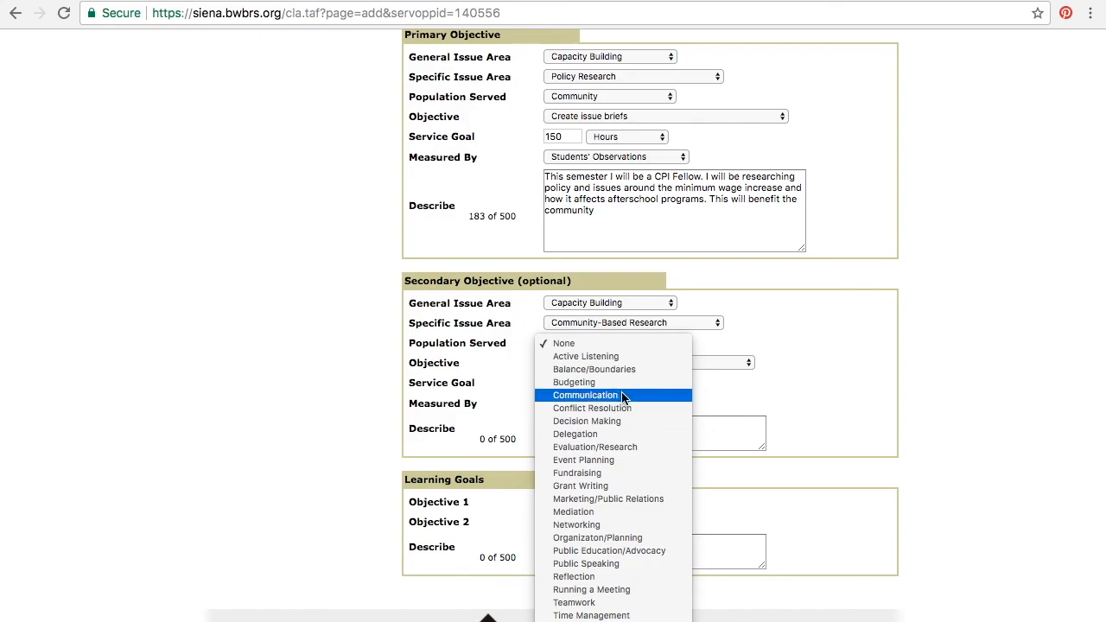
click(621, 394)
Step: Begin the Learning Goals description with "I chose public speaking as my goal because"
click(633, 545)
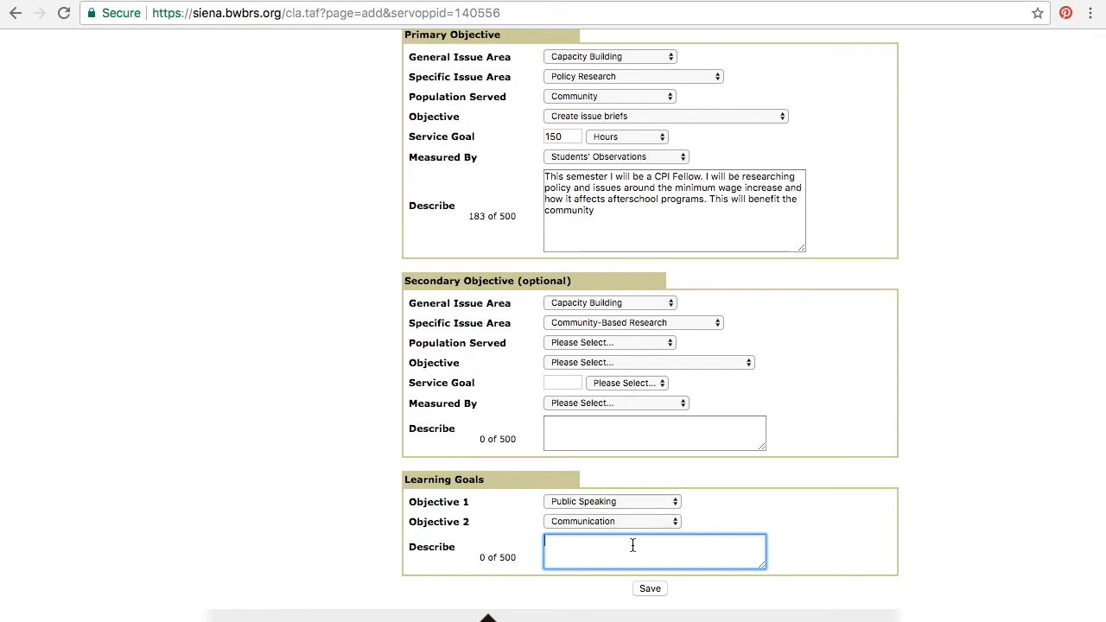
text(I chose public speaking as my goal becau)
key(BackSpace)
text(use )
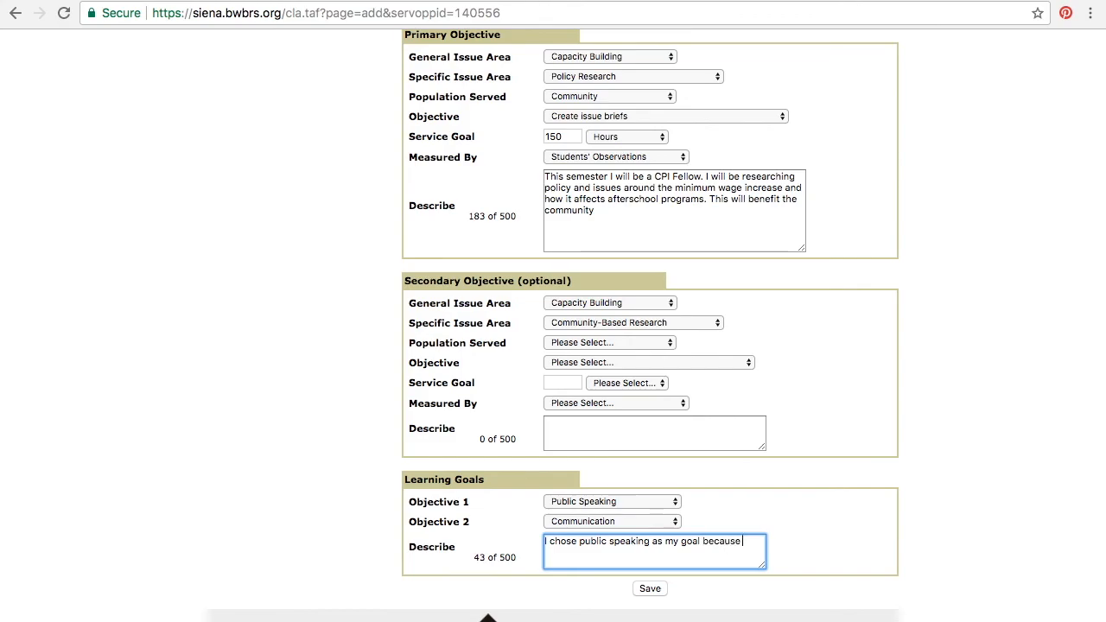
Step: Continue the Learning Goals description with "I will be doing a lot of that presenting to partners. I also communication because I"
text(I will be doi)
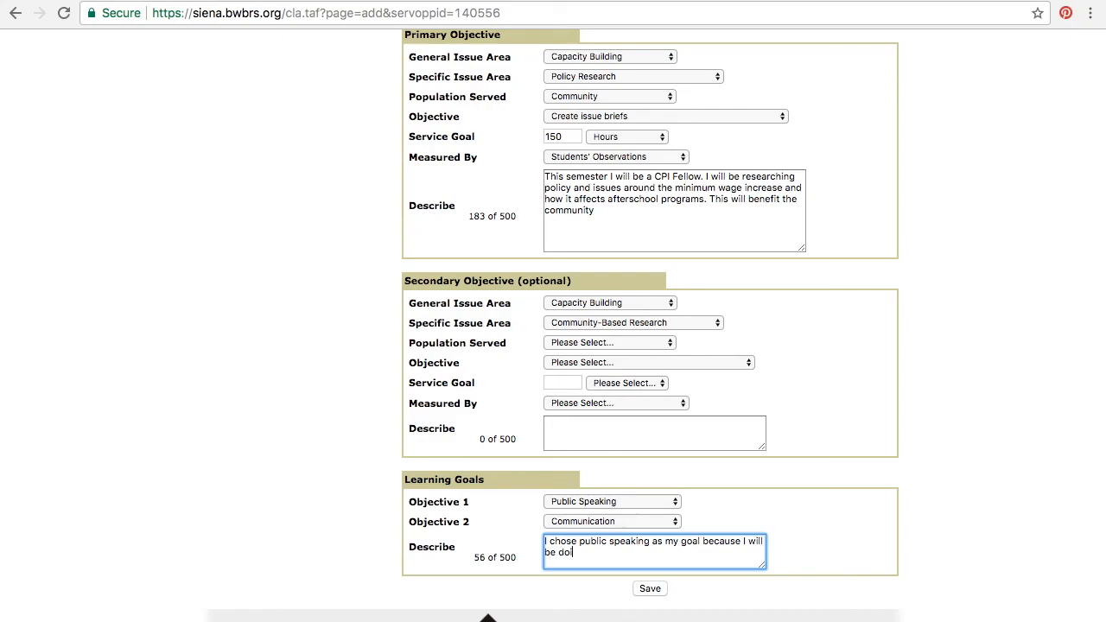
text(ng a lot of that presenting p)
key(BackSpace)
text(to par)
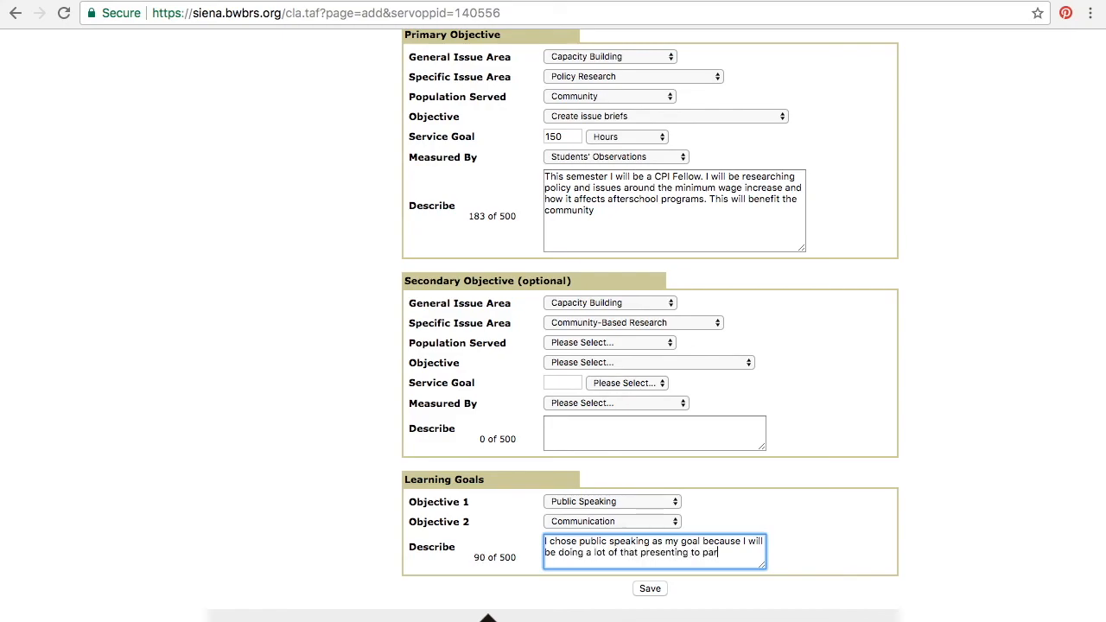
text(tners. I also communication because I )
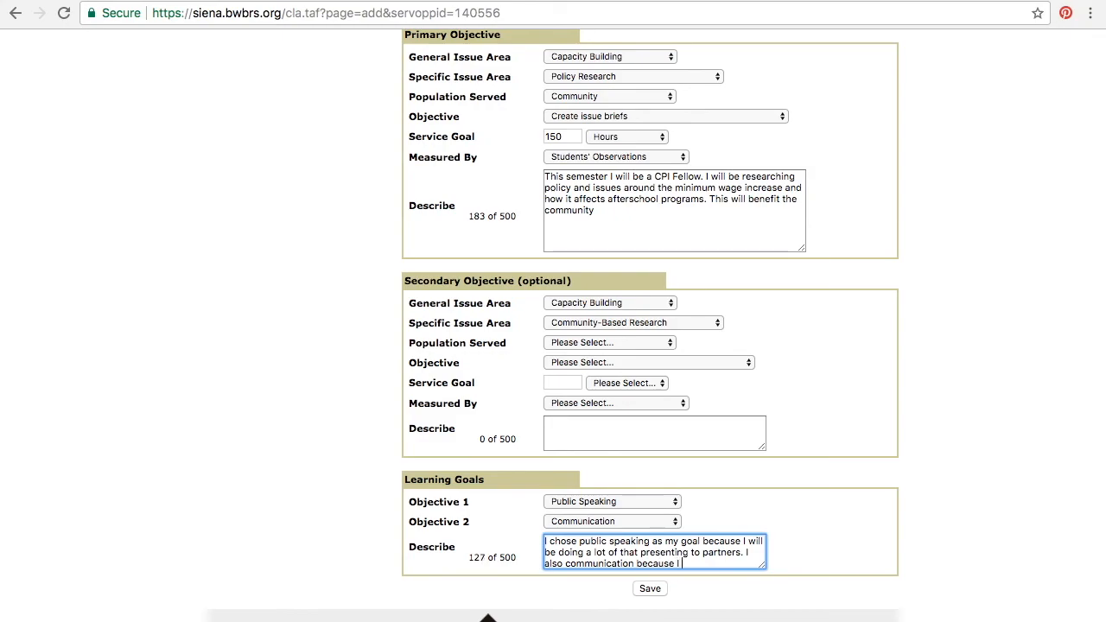
Step: Finish the Learning Goals description with "need to communicate well with to my team." and save the agreement
text(need to communicate w)
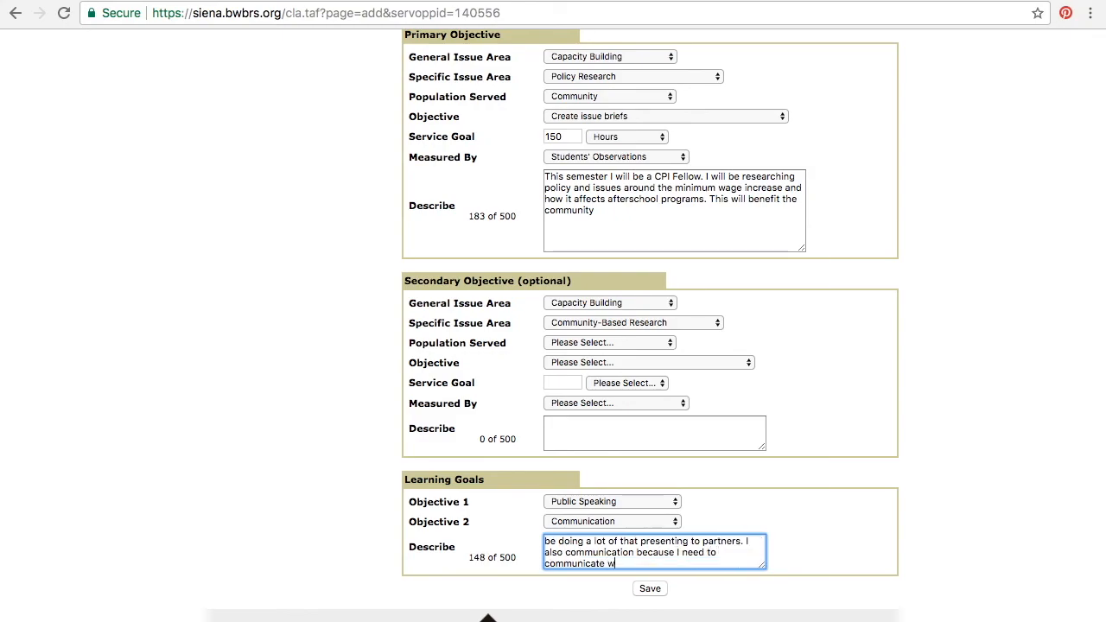
text(ell with wit)
key(BackSpace)
key(BackSpace)
key(BackSpace)
text(to my team.)
click(652, 589)
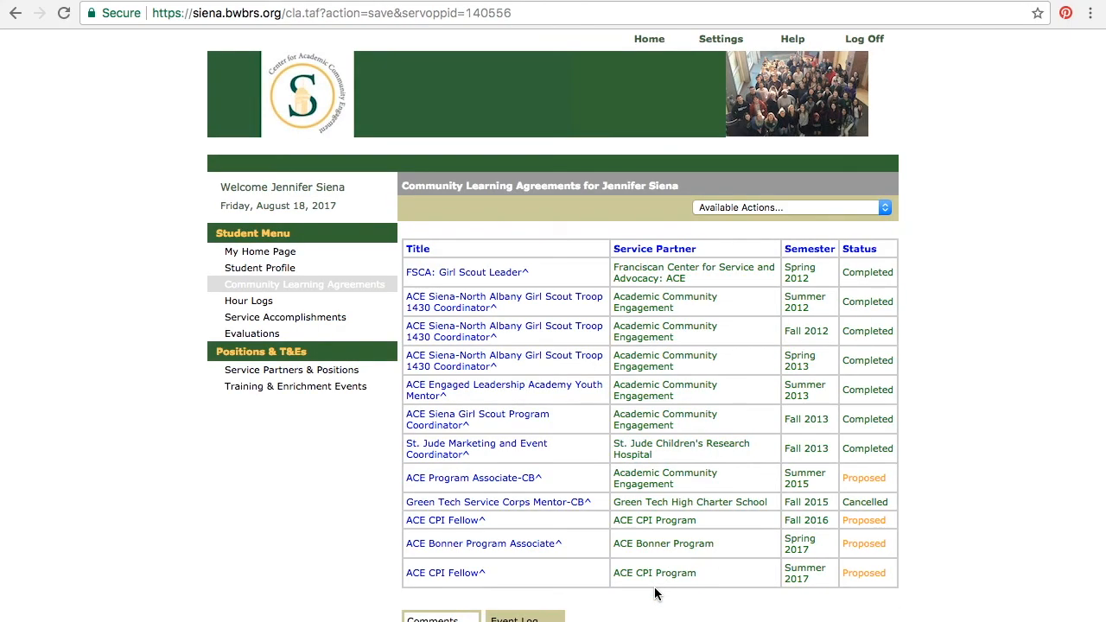
Step: Open the Summer 2017 ACE CPI Fellow agreement and review its commitment information, objectives and learning goals
click(458, 575)
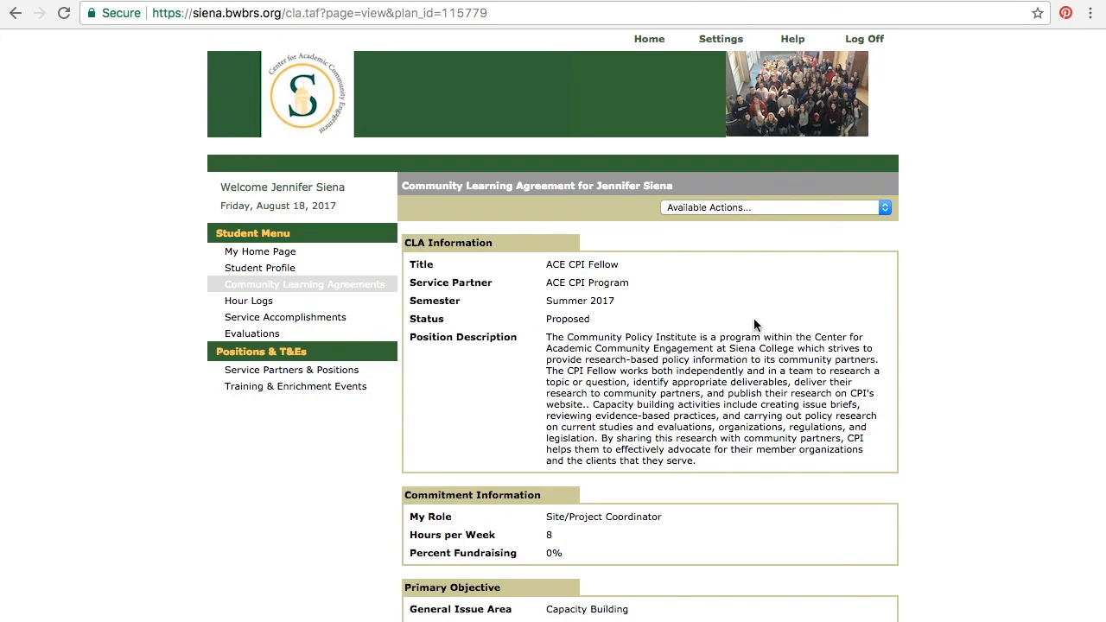
scroll(823, 467, down, 5)
scroll(824, 465, down, 10)
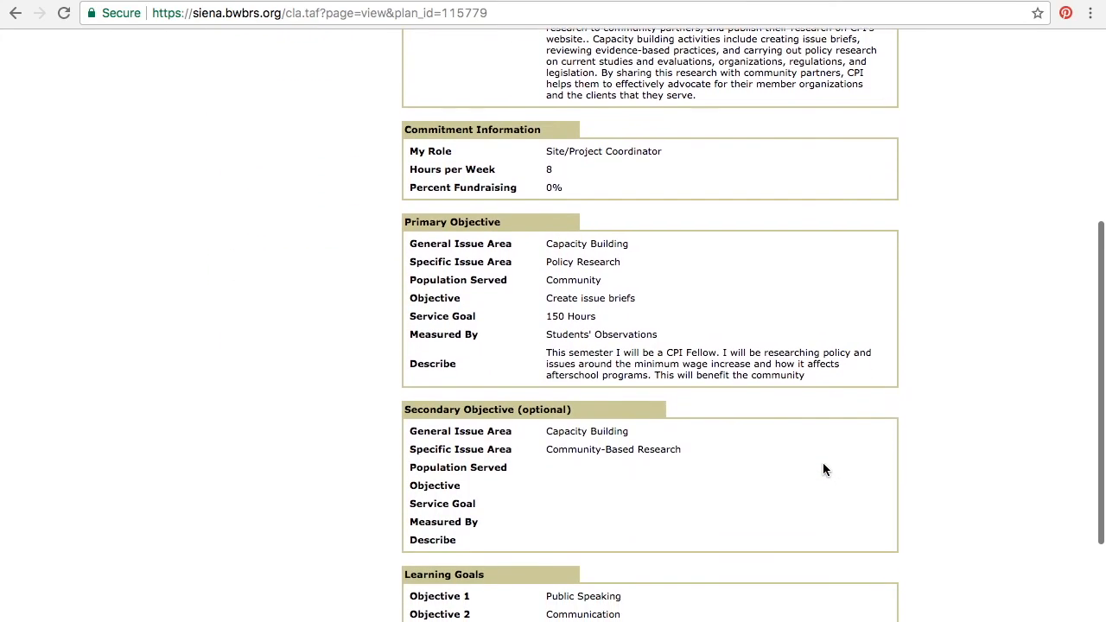
scroll(824, 465, up, 15)
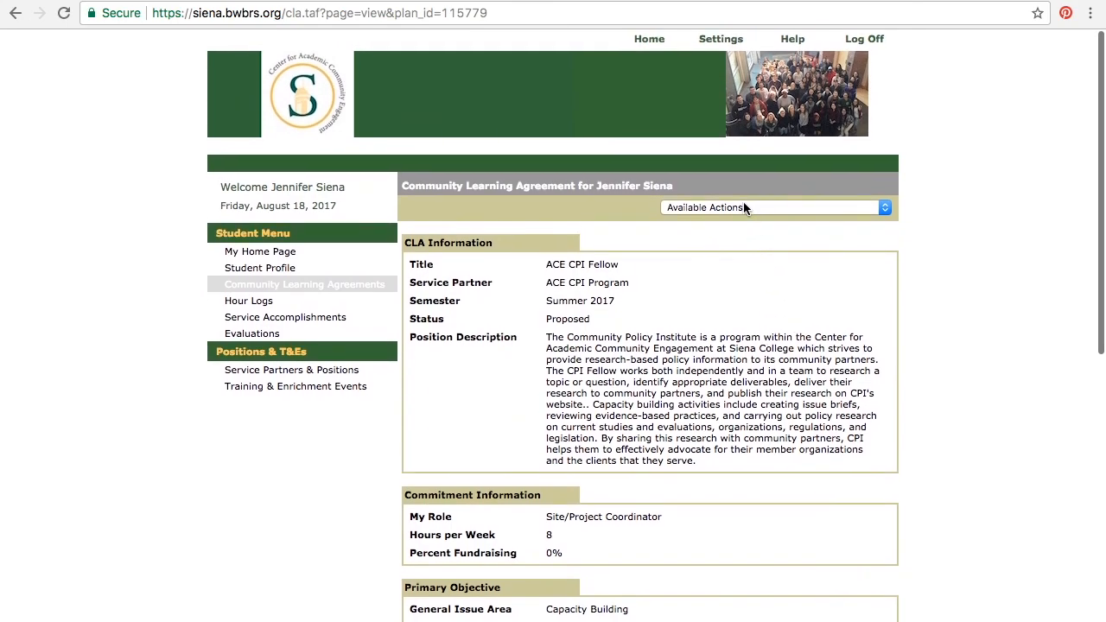
Step: Open the ACE CPI Fellow agreement for editing, go through its entries to the end of the form and save it
click(744, 208)
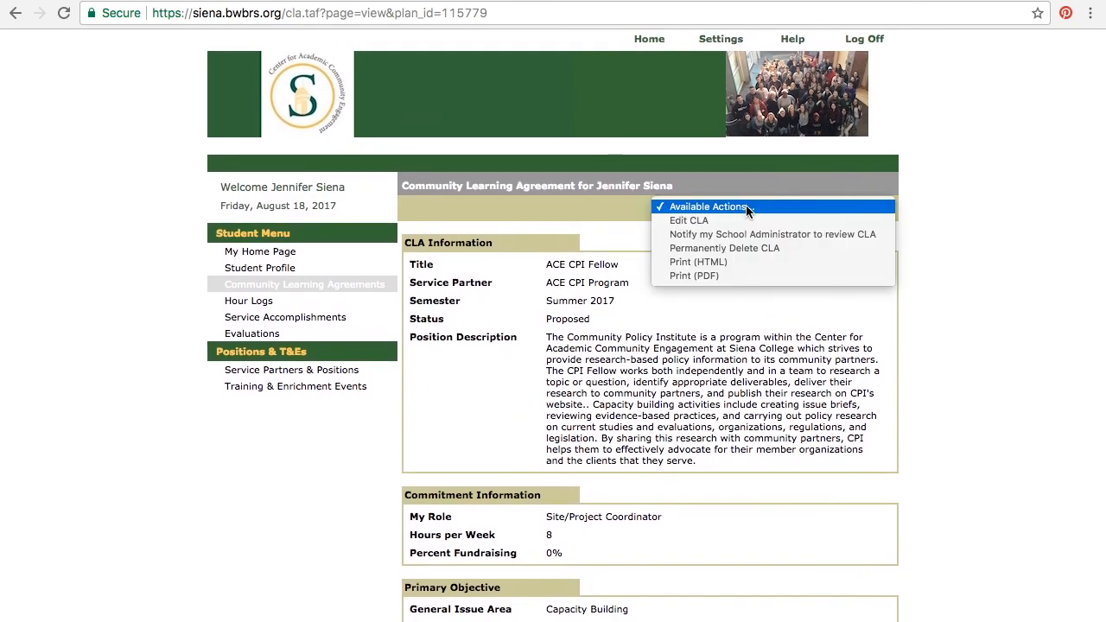
click(748, 222)
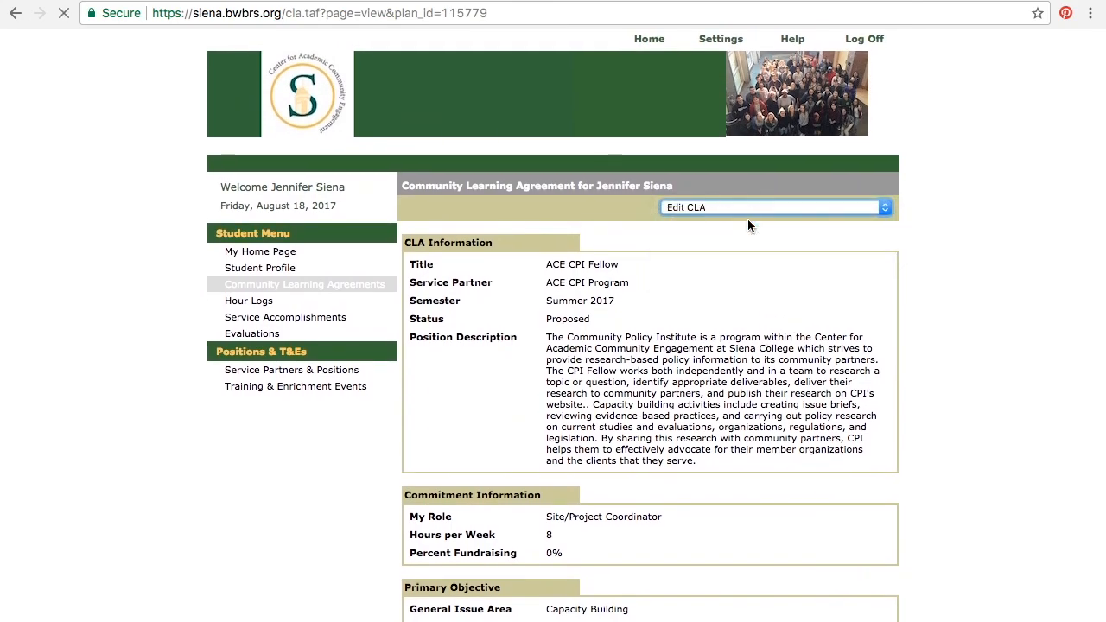
scroll(810, 404, down, 6)
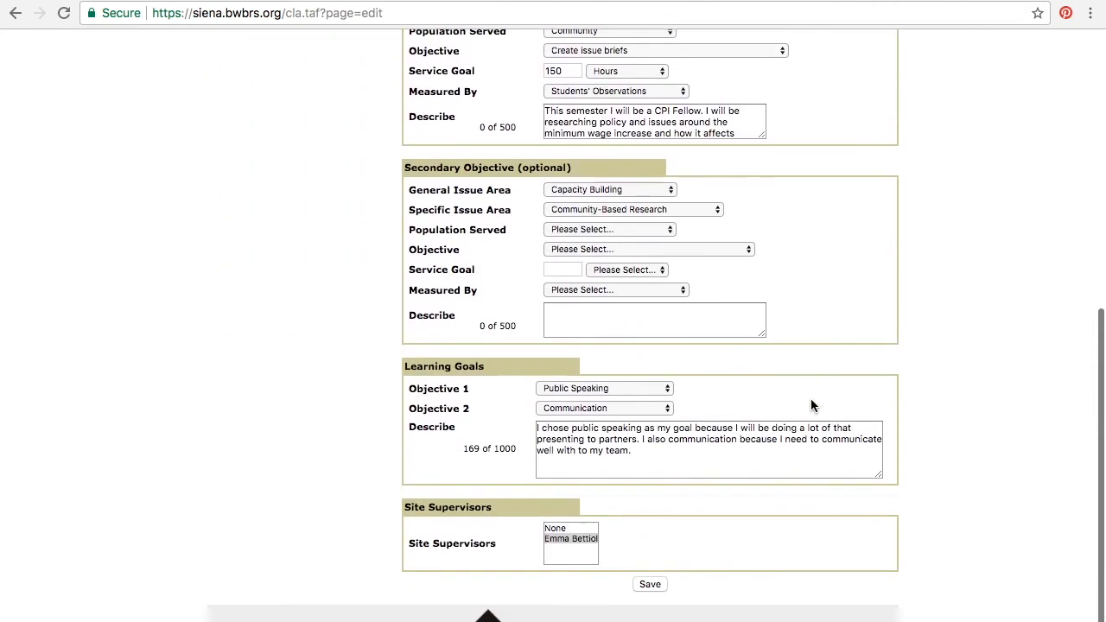
click(662, 590)
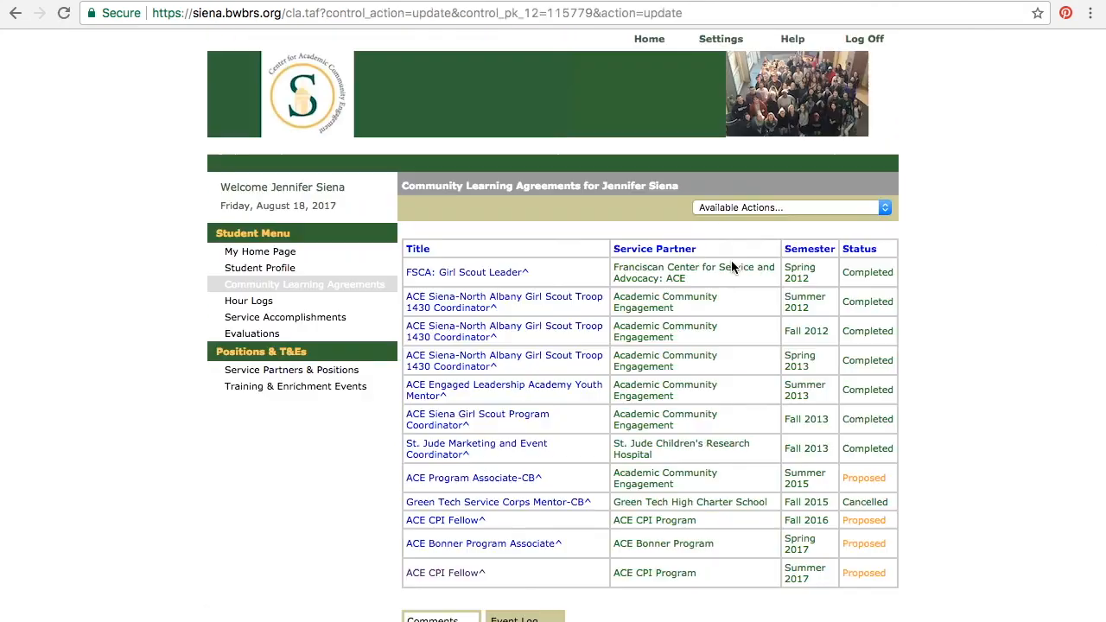